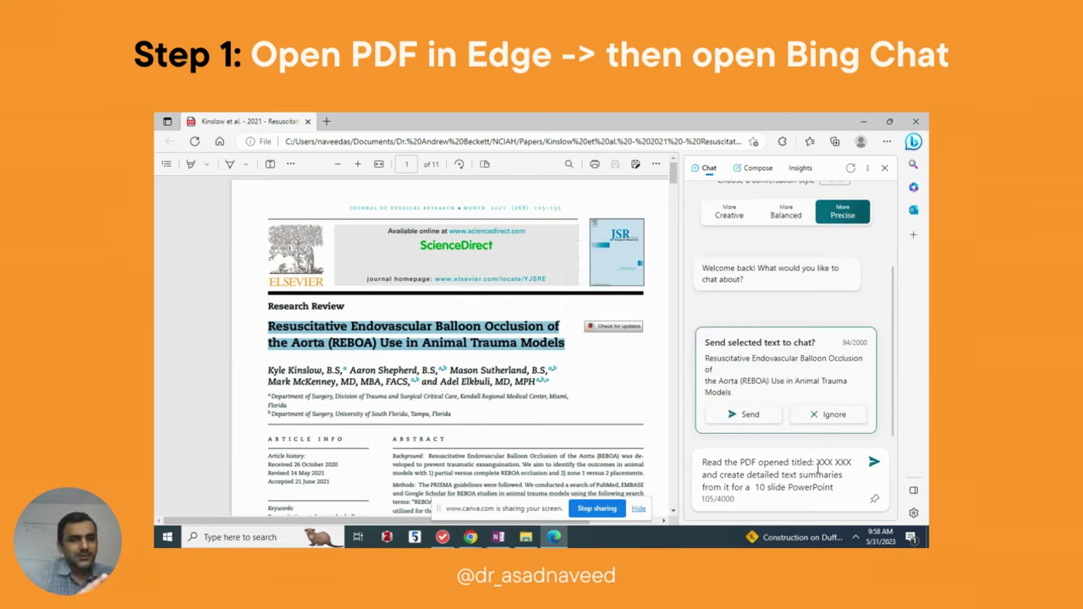
Replace the XXX XXX placeholder with the REBOA paper's full title and send the 10-slide summary request.
drag(818, 464, 850, 463)
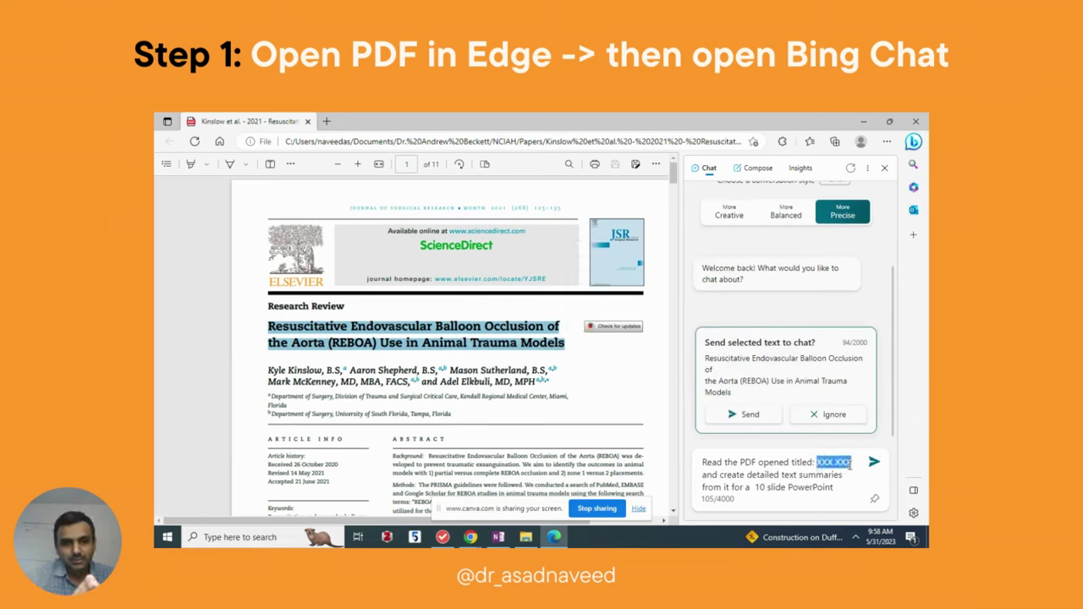
text(Resuscitative Endovascular Balloon Occlusion of\nthe Aorta (REBOA) Use in Animal Trauma Models)
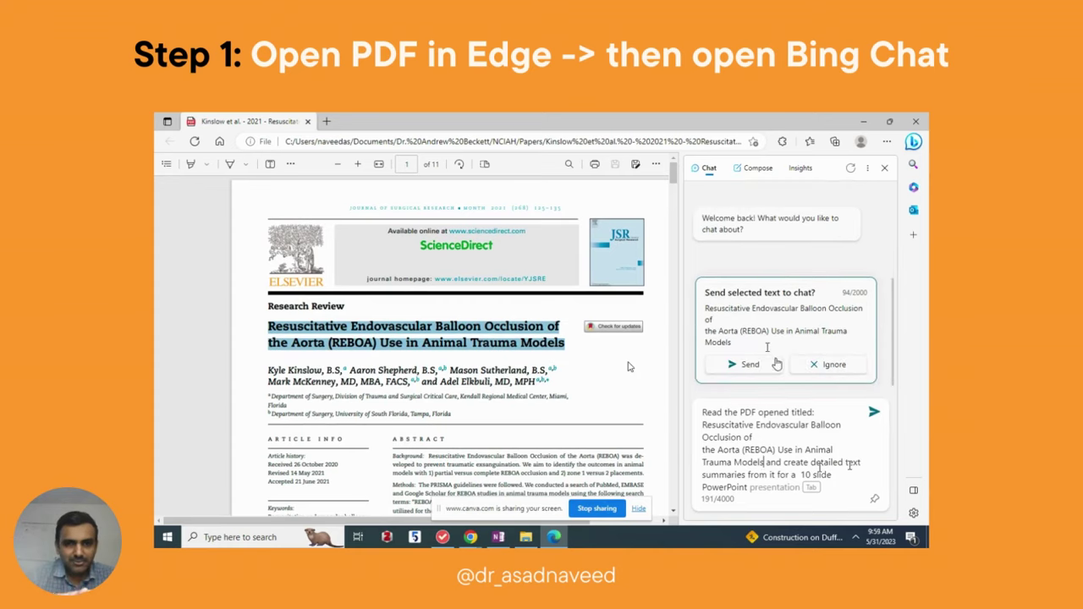
click(769, 364)
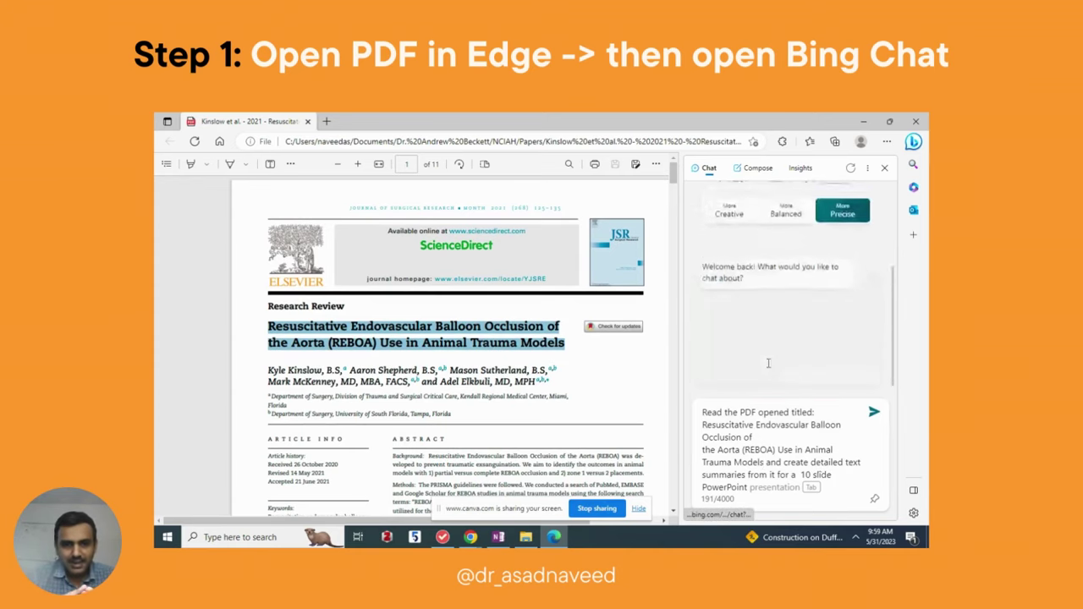
click(874, 415)
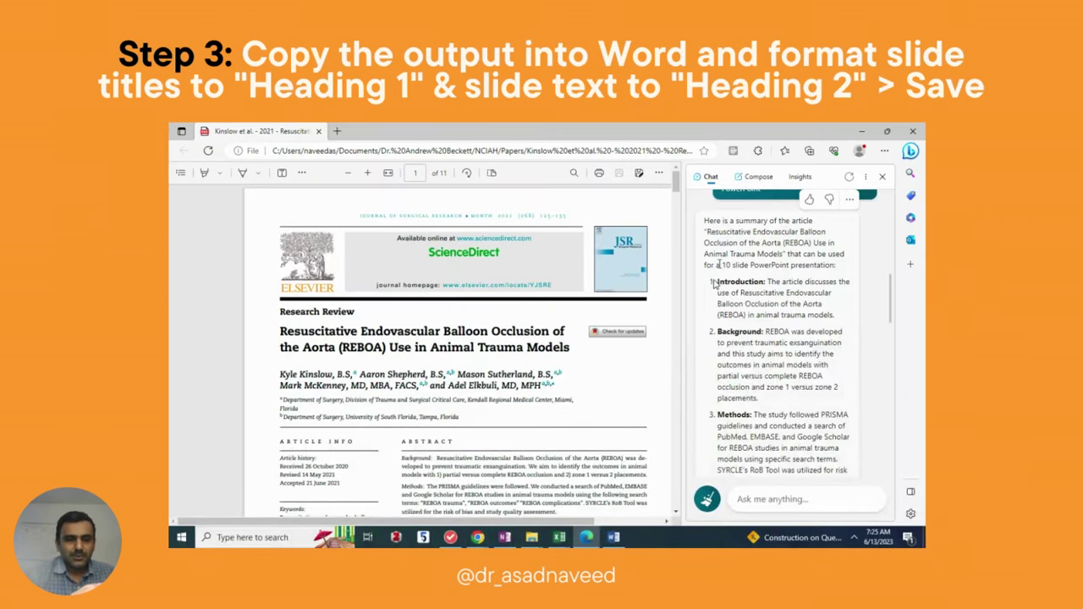
Copy the summary from Introduction to Future Research and switch to a blank Word document.
drag(718, 277, 808, 304)
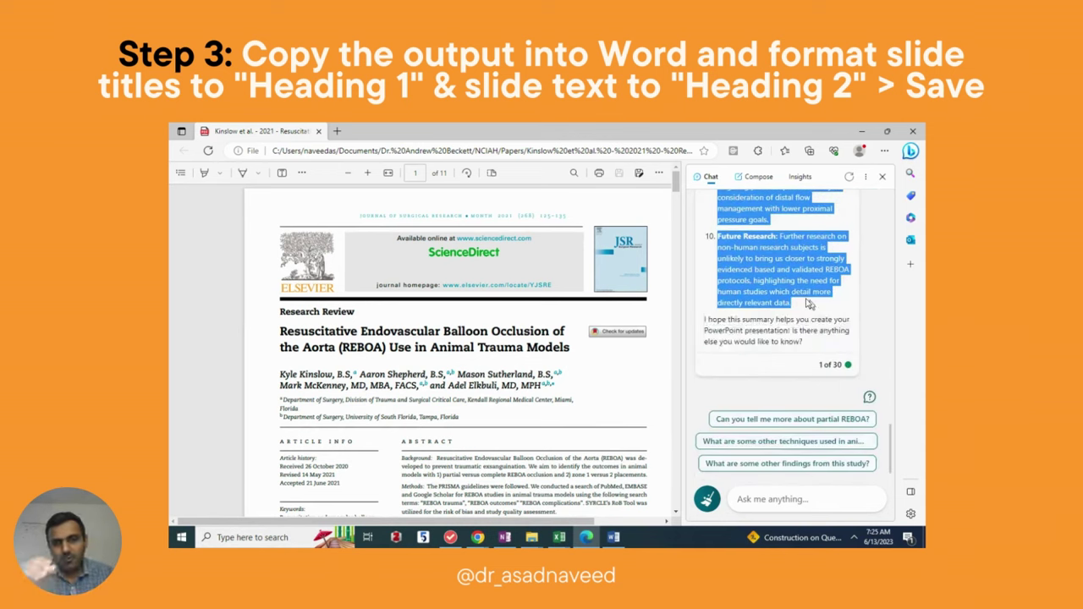
click(614, 538)
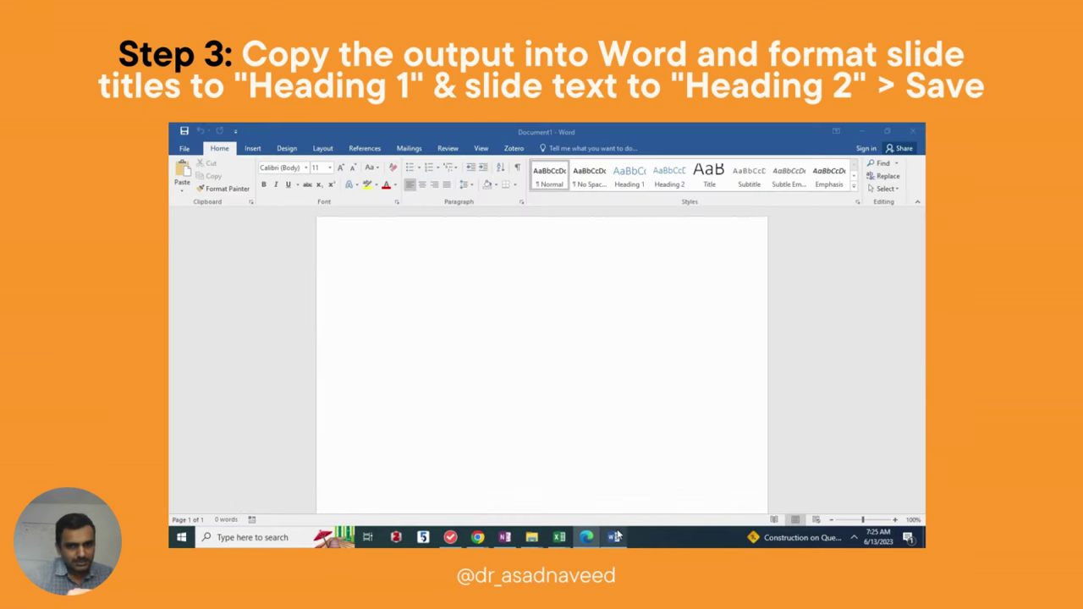
Paste the REBOA summary into Word and remove numbering from all paragraphs.
key(ctrl+v)
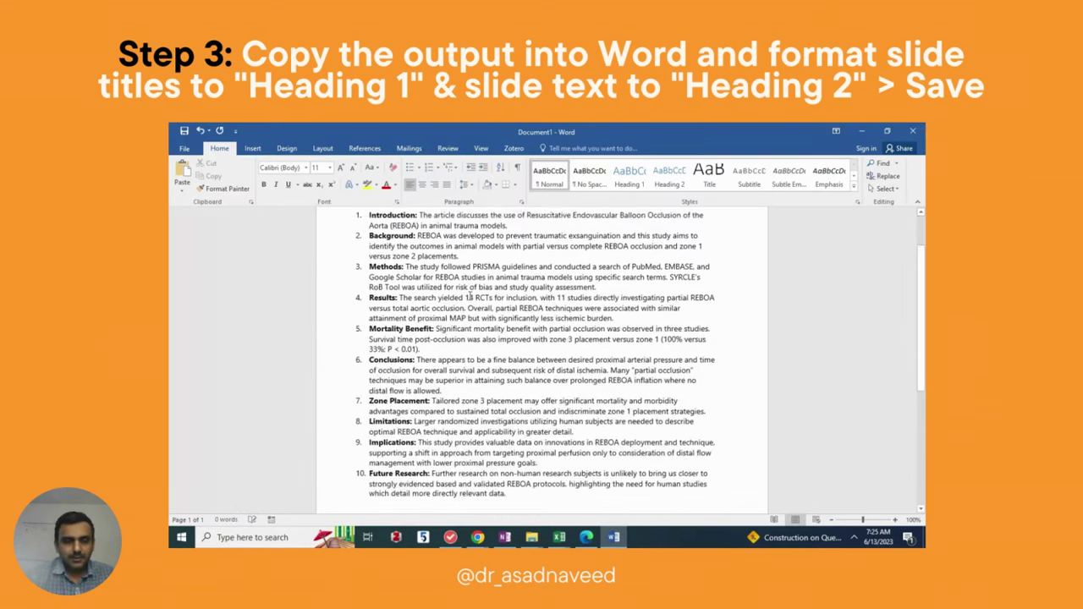
key(ctrl+a)
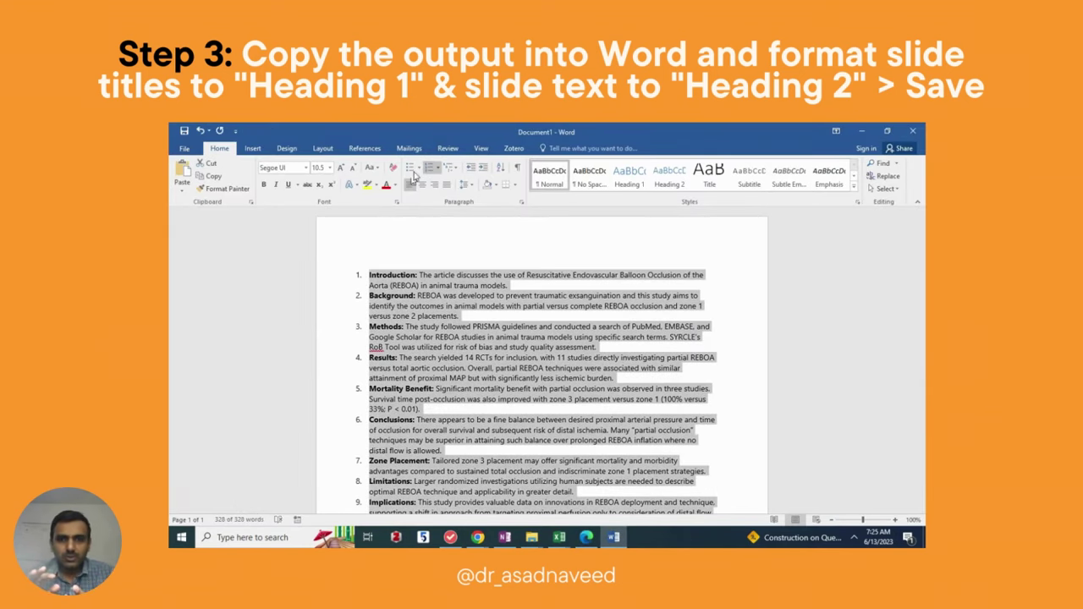
click(431, 168)
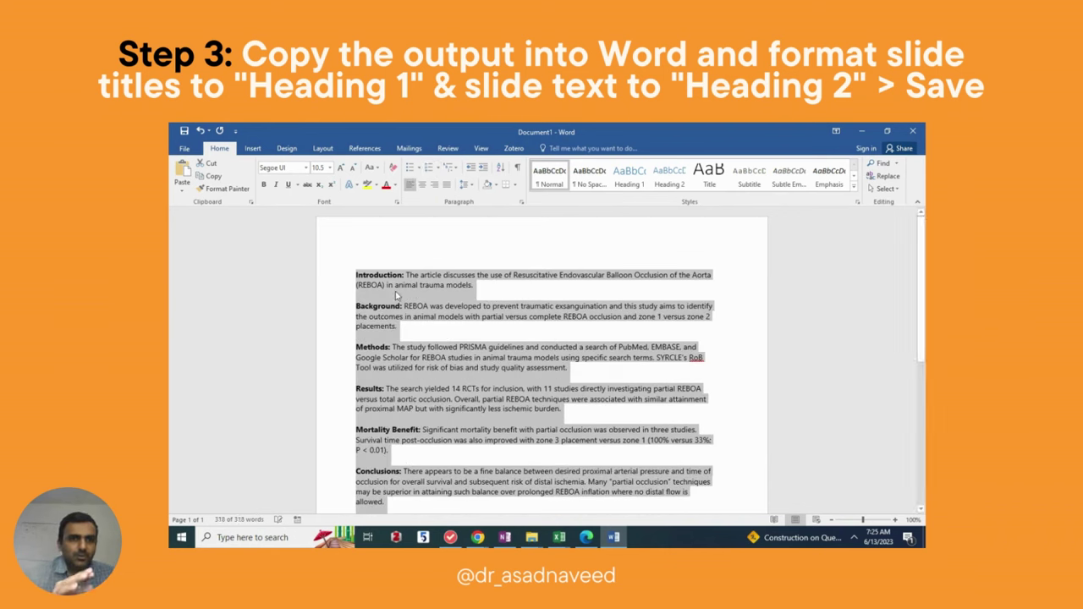
click(393, 285)
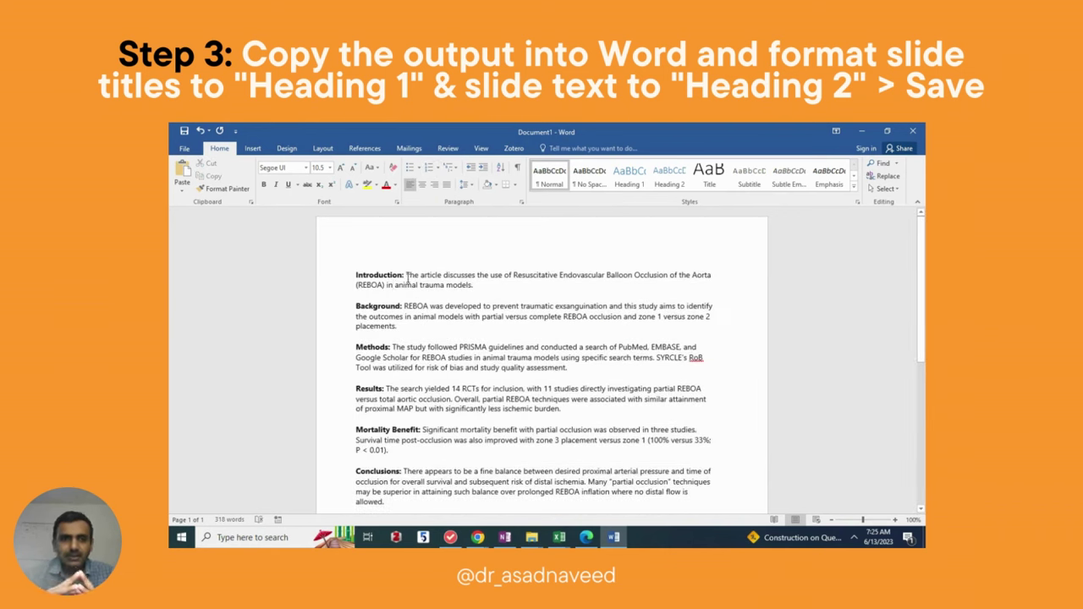
Split the Introduction, Background, Methods and Results labels onto their own lines.
click(407, 277)
key(Return)
key(BackSpace)
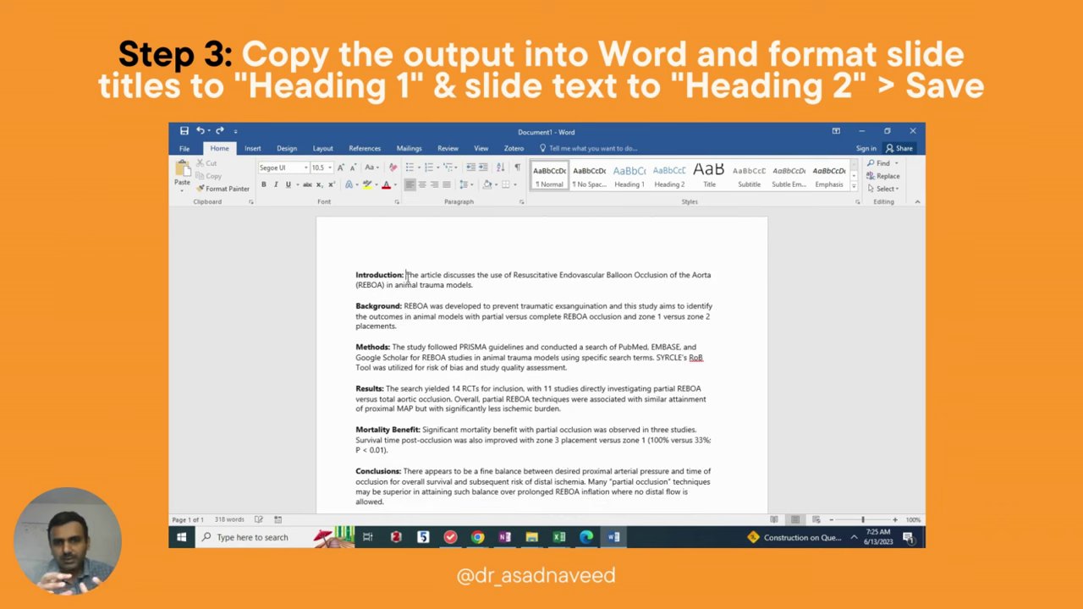
key(Return)
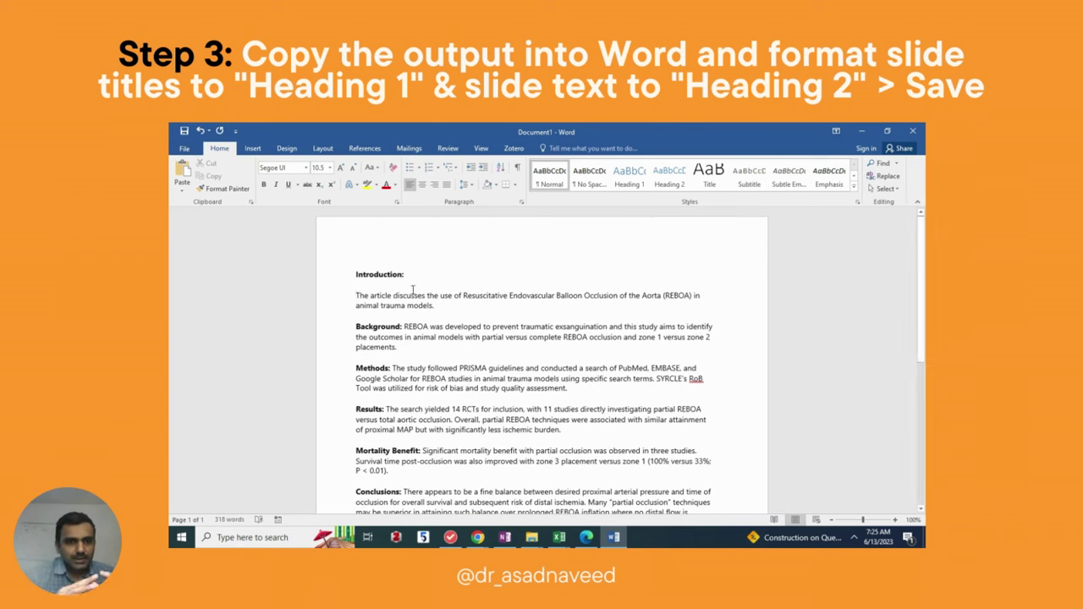
click(404, 326)
key(Return)
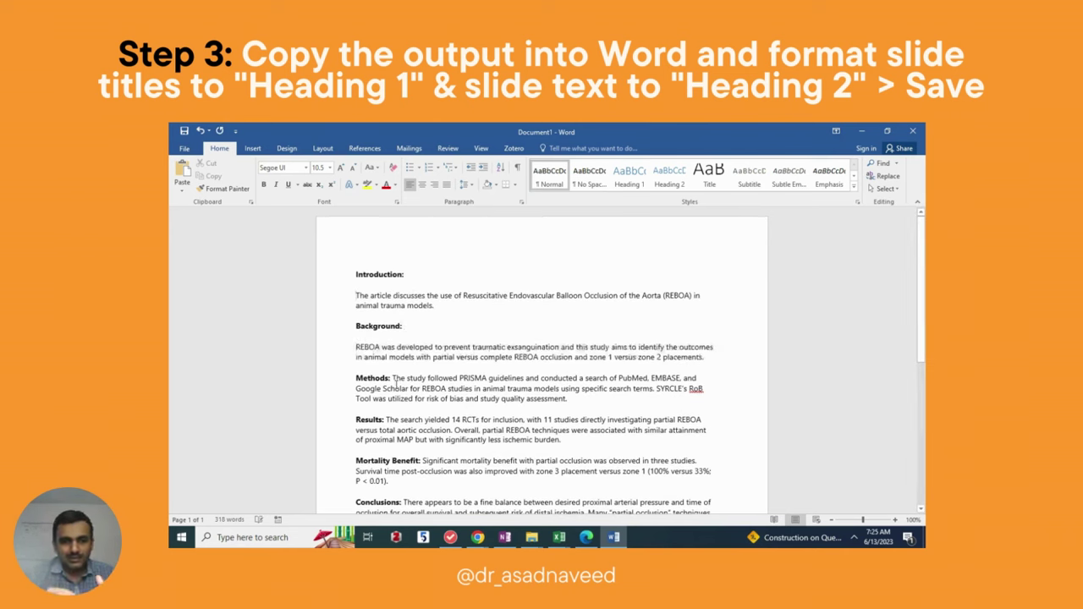
click(393, 378)
key(Return)
scroll(388, 383, down, 2)
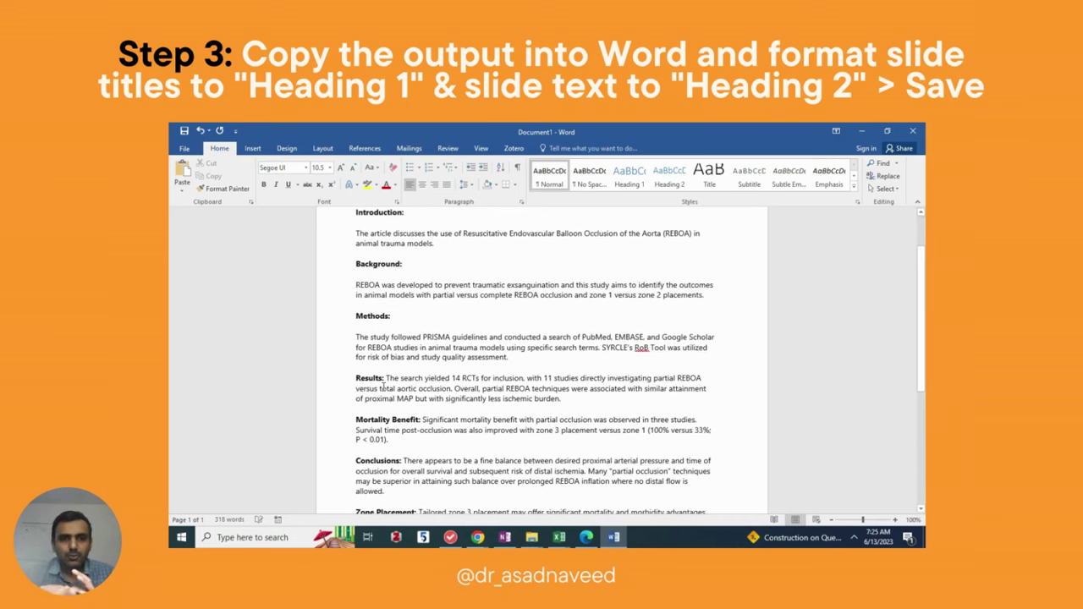
click(386, 378)
key(Return)
Split the Mortality Benefit, Conclusions, Zone Placement, Limitations, Implications and Future Research labels onto separate lines.
scroll(423, 382, down, 2)
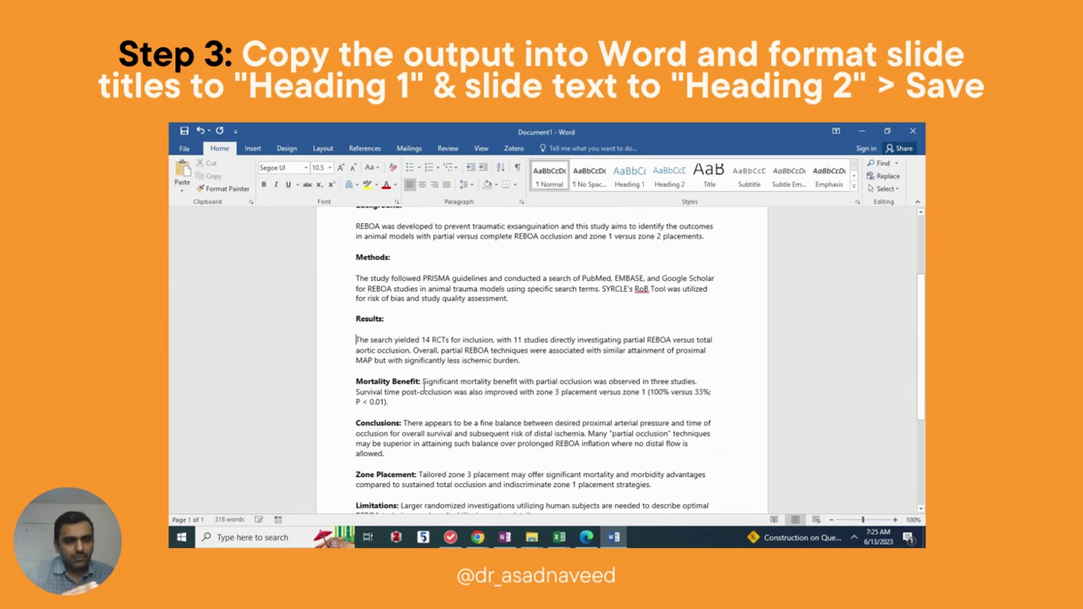
click(424, 383)
key(Return)
key(BackSpace)
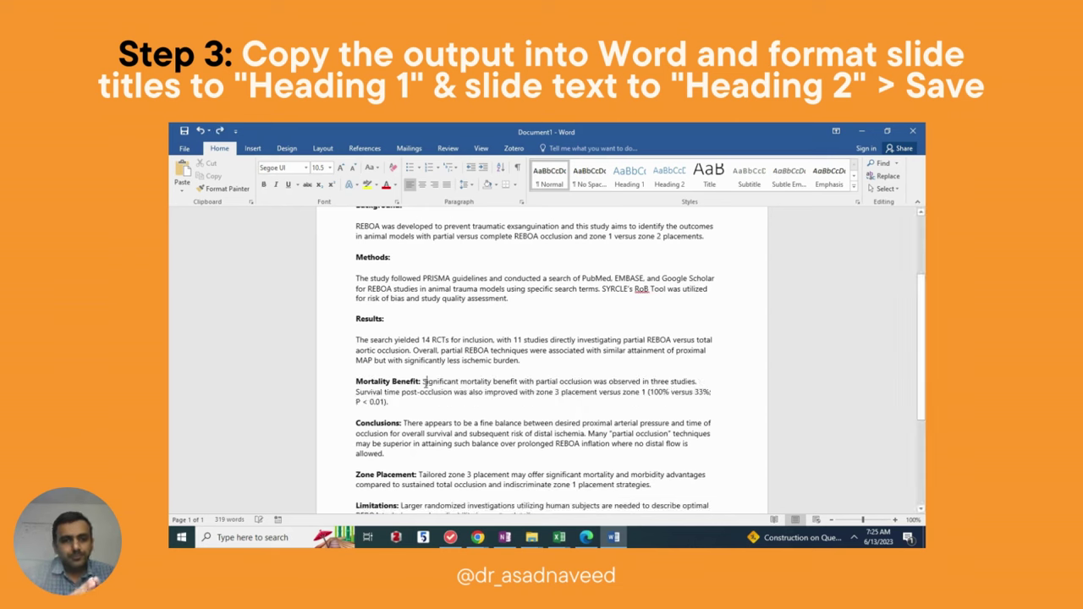
key(Return)
scroll(424, 381, down, 2)
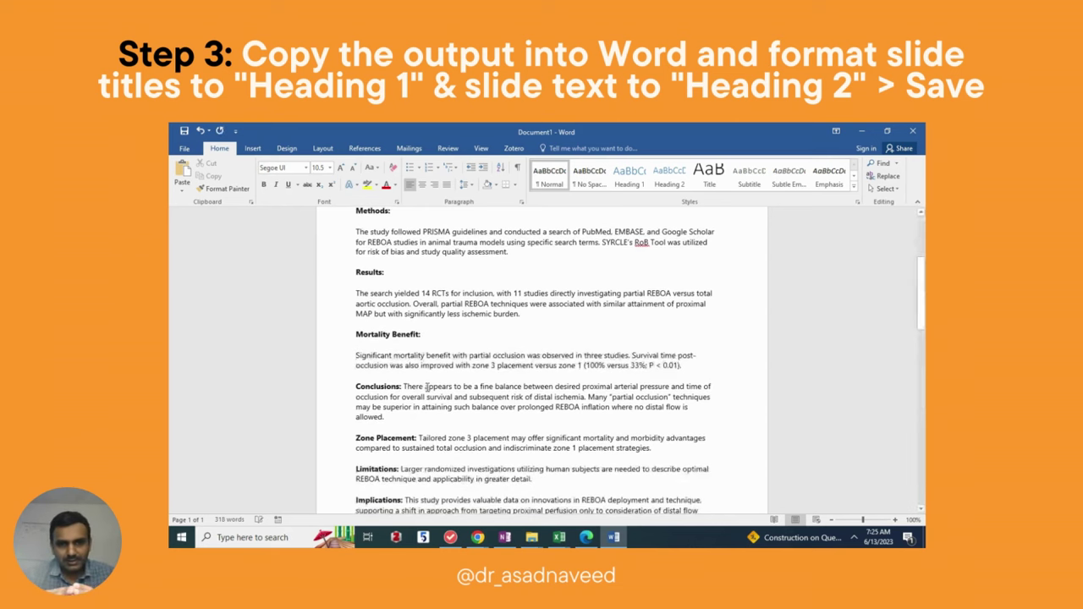
key(Return)
scroll(406, 388, down, 2)
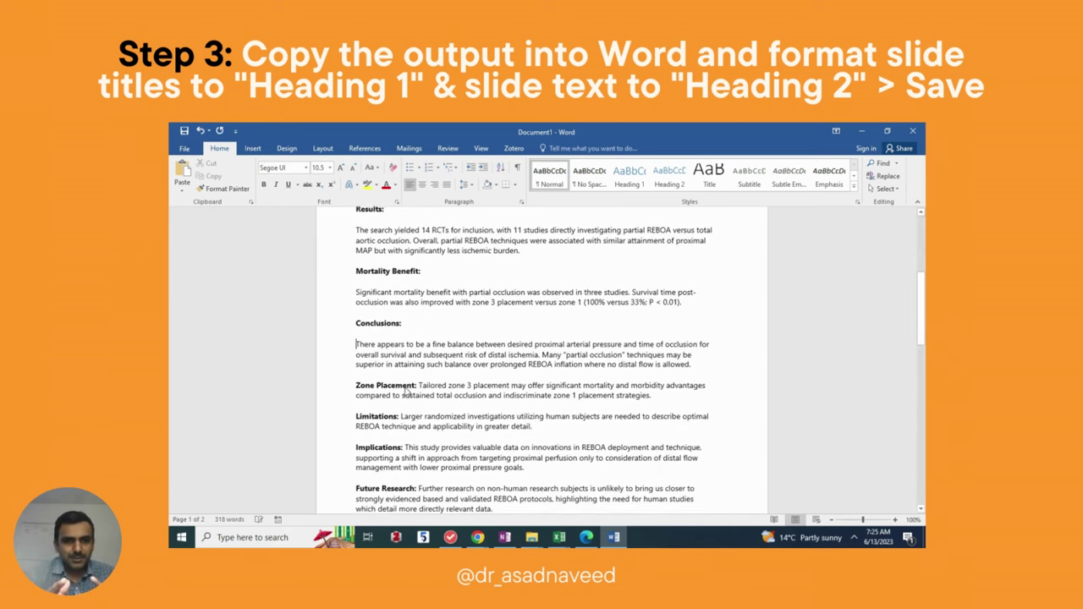
click(420, 385)
key(Return)
scroll(414, 415, down, 1)
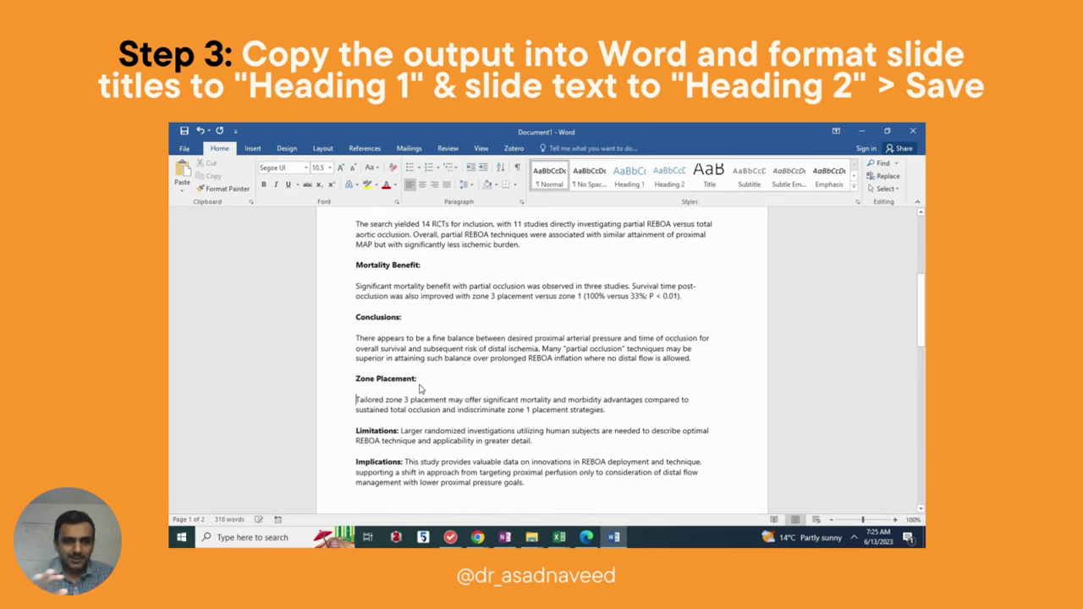
click(401, 428)
key(Return)
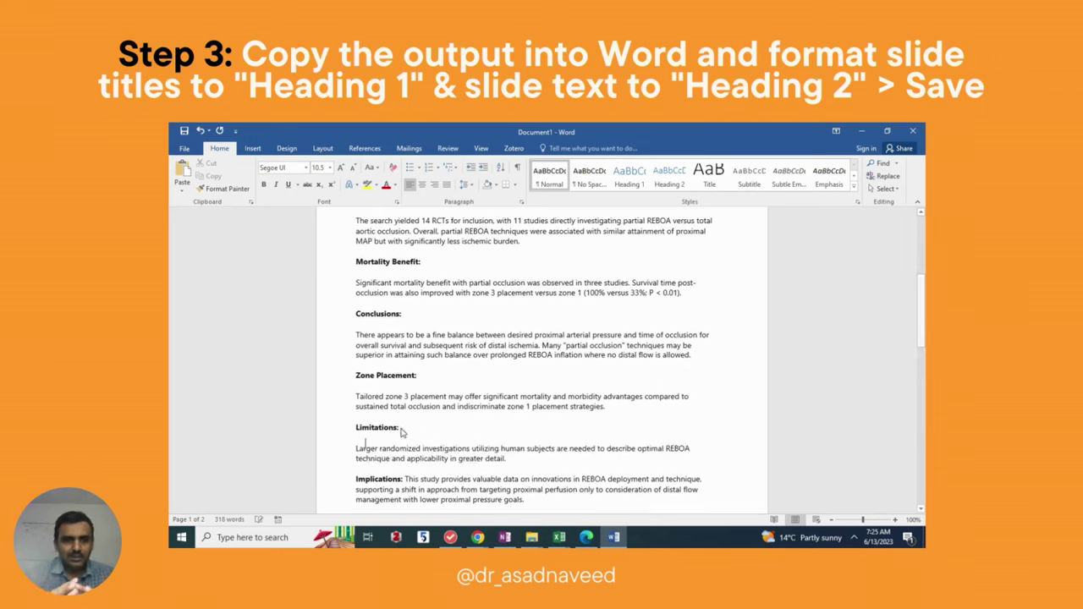
click(406, 479)
key(Return)
scroll(393, 466, down, 7)
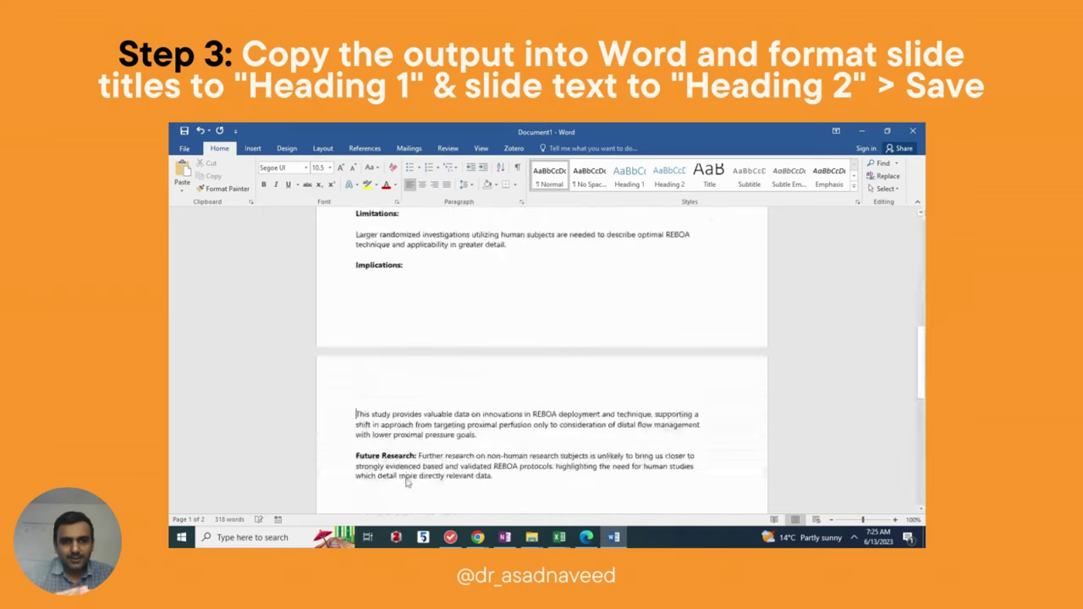
click(419, 424)
key(Return)
scroll(423, 381, up, 15)
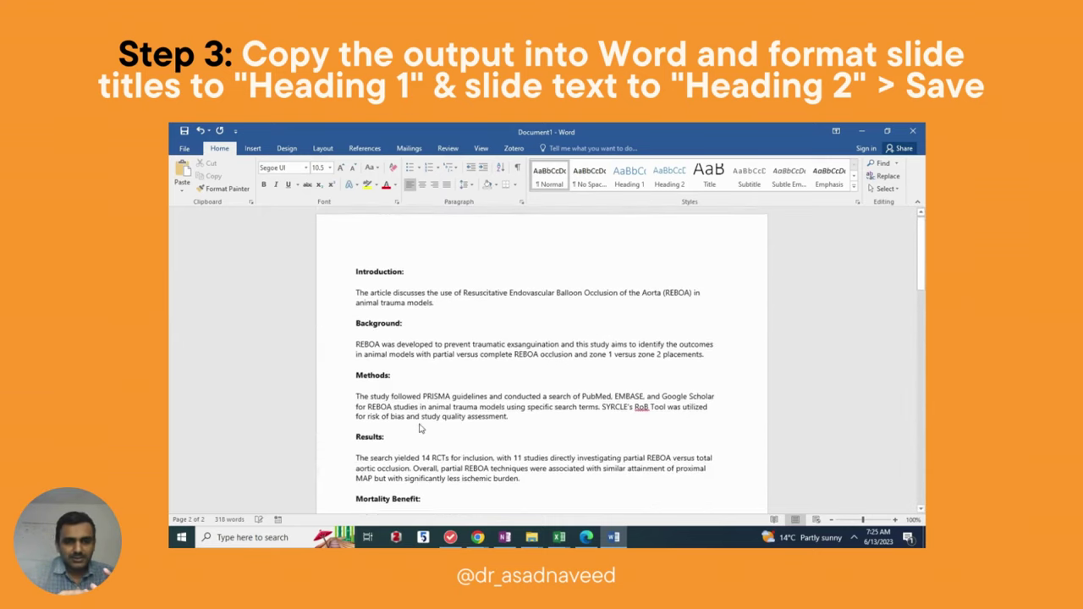
Style the Introduction, Background and Methods labels as Heading 1 and their paragraphs as Heading 2.
triple_click(411, 279)
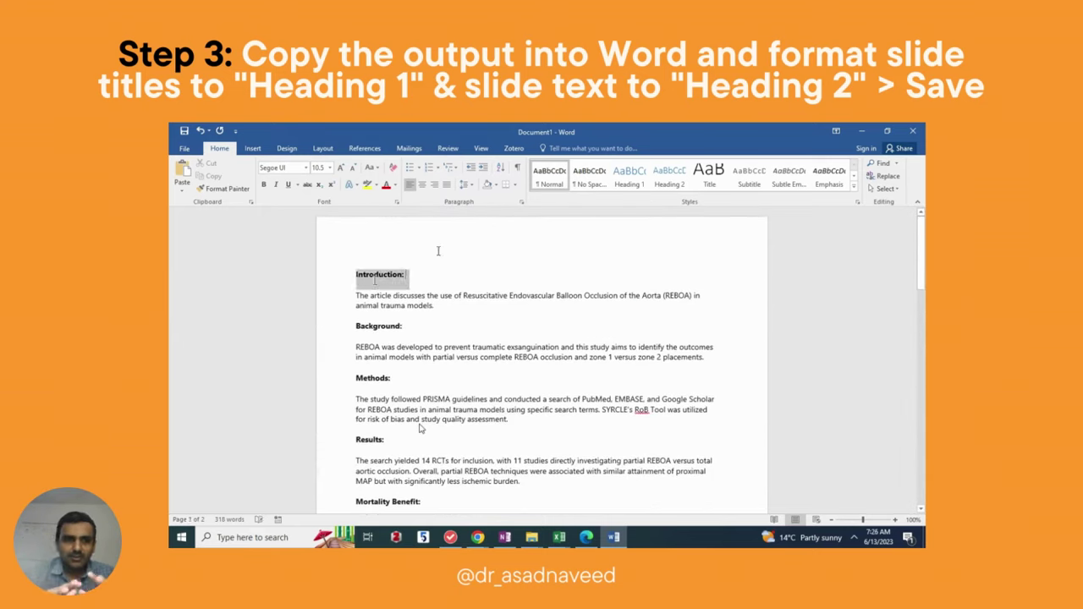
click(631, 178)
drag(437, 320, 348, 310)
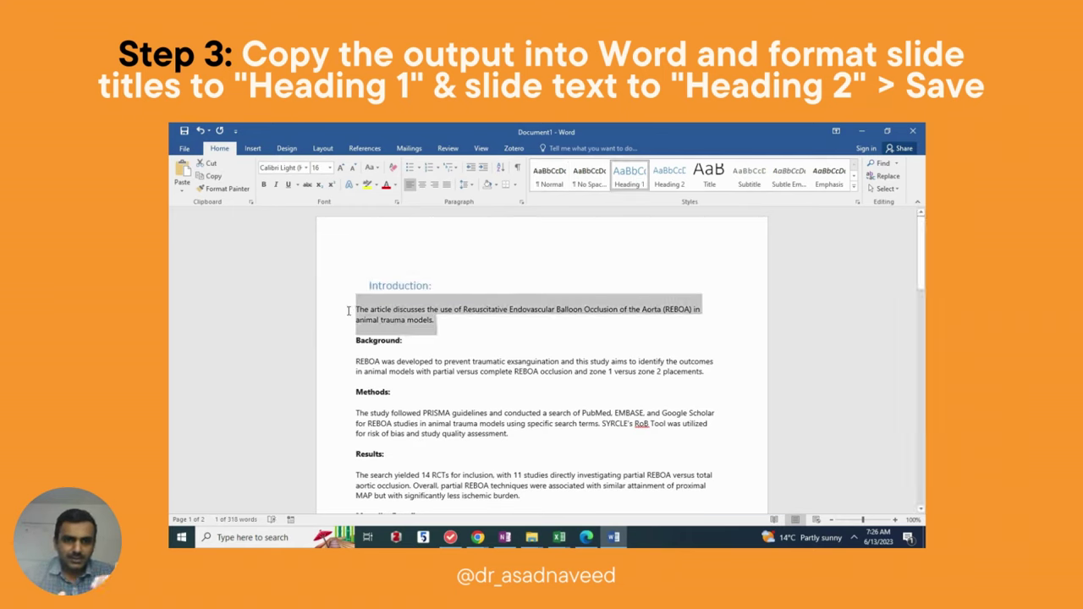
click(669, 178)
scroll(491, 322, down, 2)
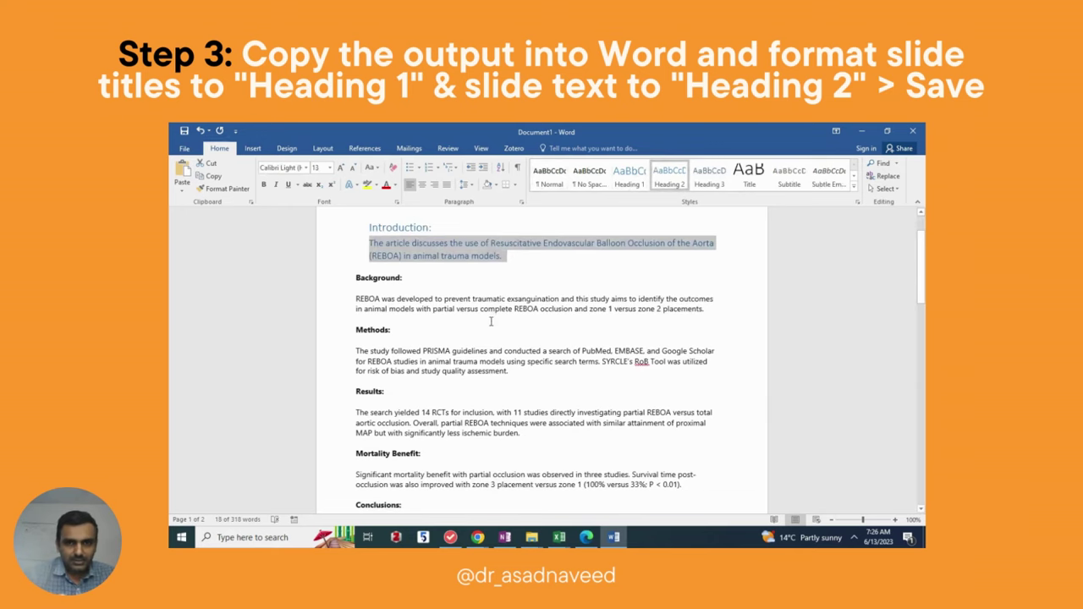
drag(403, 278, 701, 314)
click(630, 178)
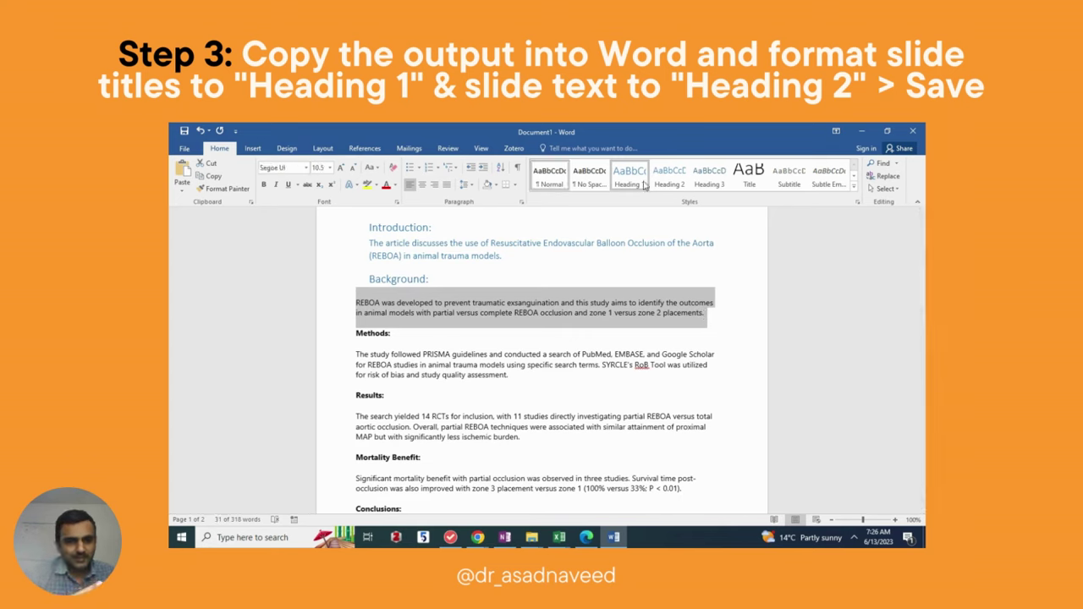
click(669, 177)
drag(355, 341, 393, 343)
click(626, 176)
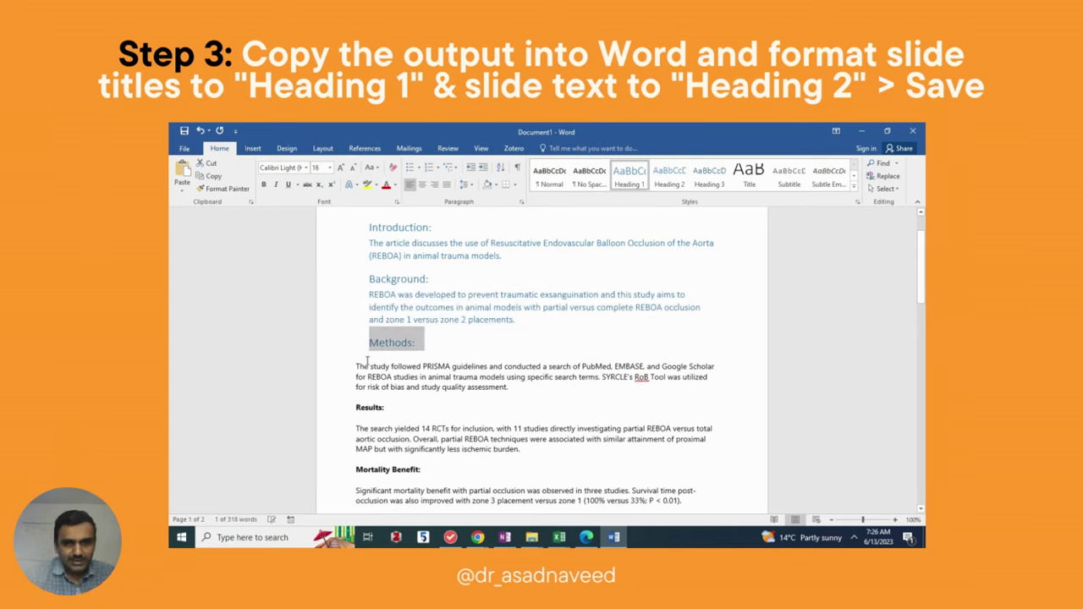
drag(363, 366, 508, 396)
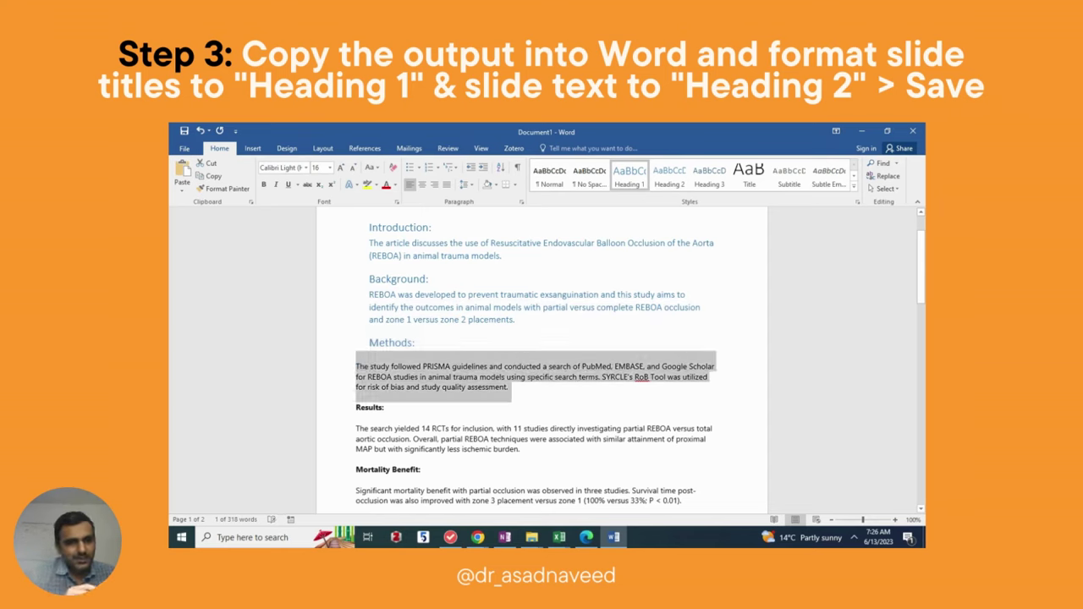
click(668, 177)
Style the Results and Mortality Benefit labels as Heading 1 and their paragraphs as Heading 2.
scroll(508, 355, down, 2)
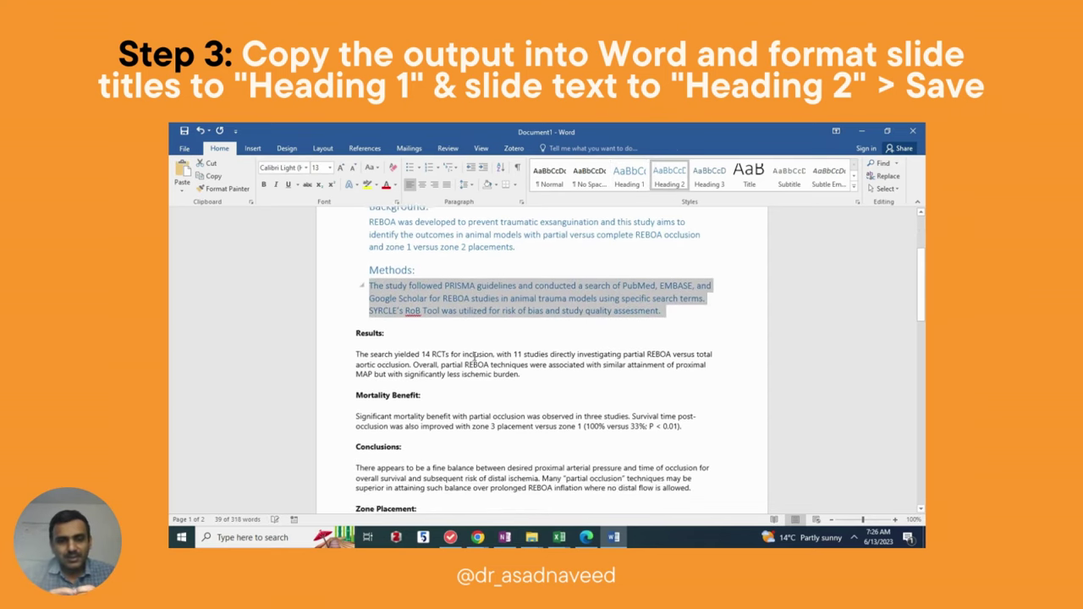
drag(386, 331, 362, 331)
click(629, 176)
drag(529, 366, 370, 356)
click(525, 377)
drag(523, 377, 368, 349)
click(670, 176)
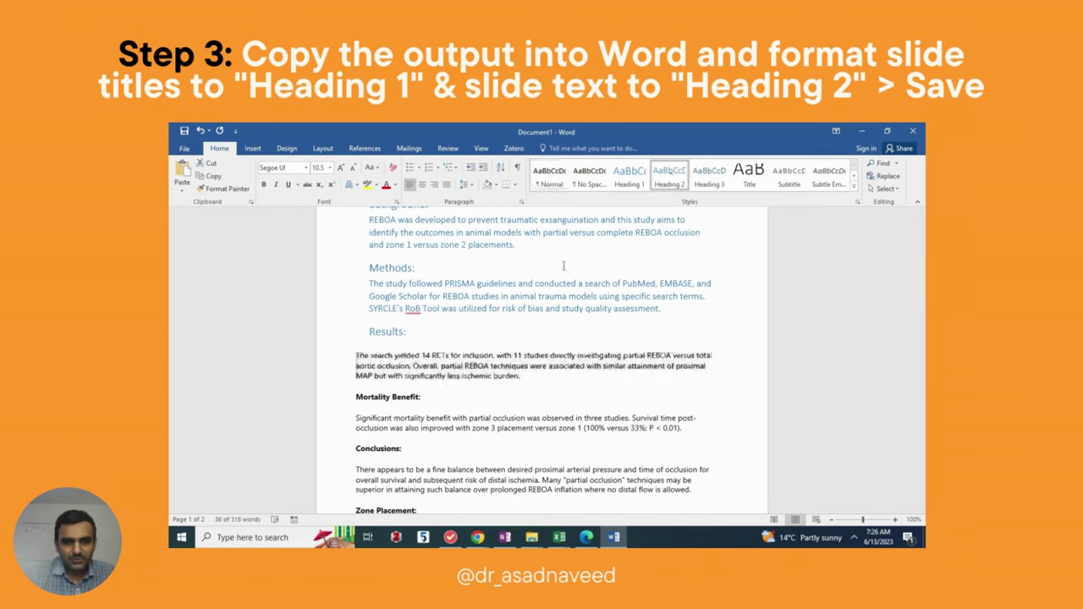
scroll(421, 332, down, 1)
drag(430, 342, 355, 341)
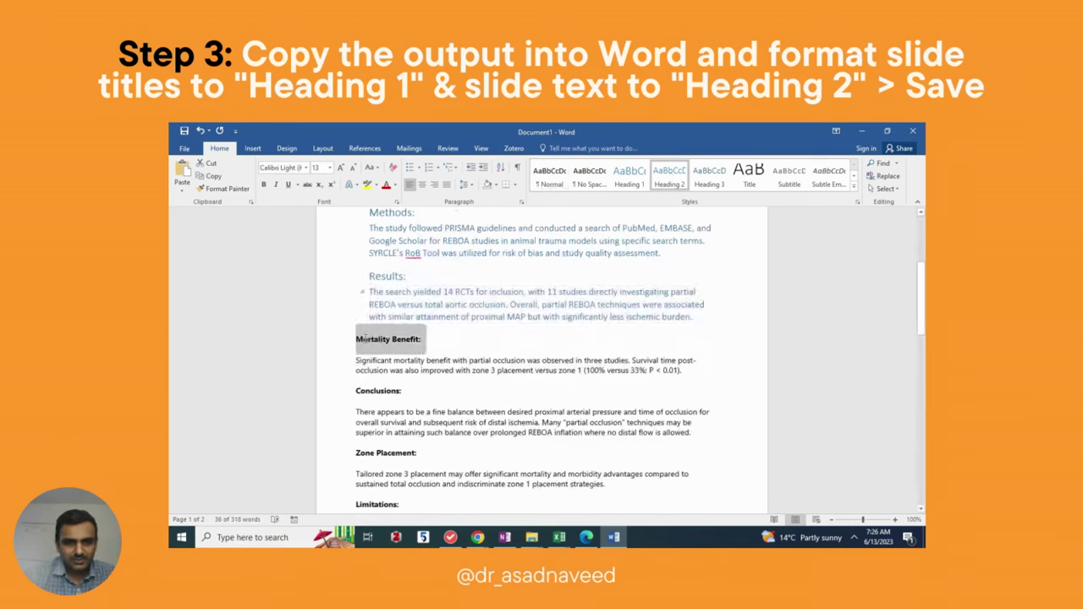
click(630, 176)
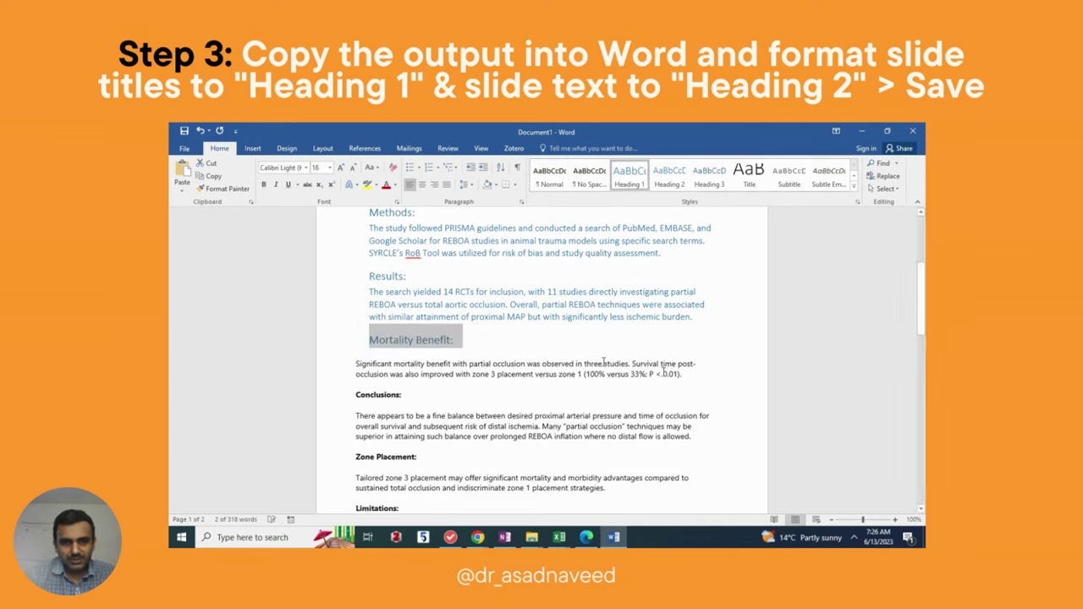
drag(683, 375, 349, 359)
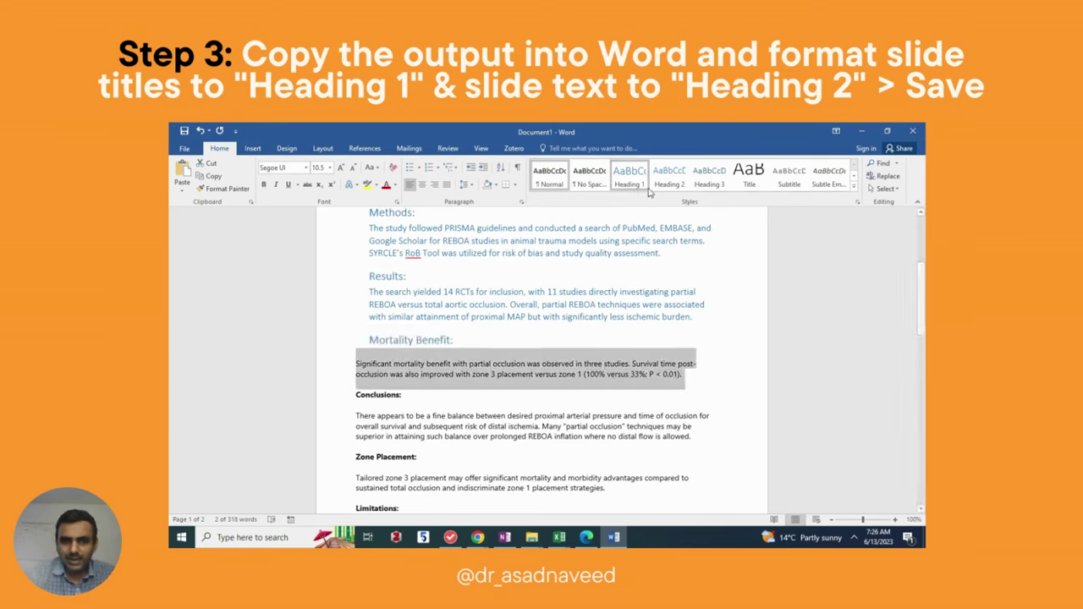
click(677, 183)
scroll(542, 355, down, 2)
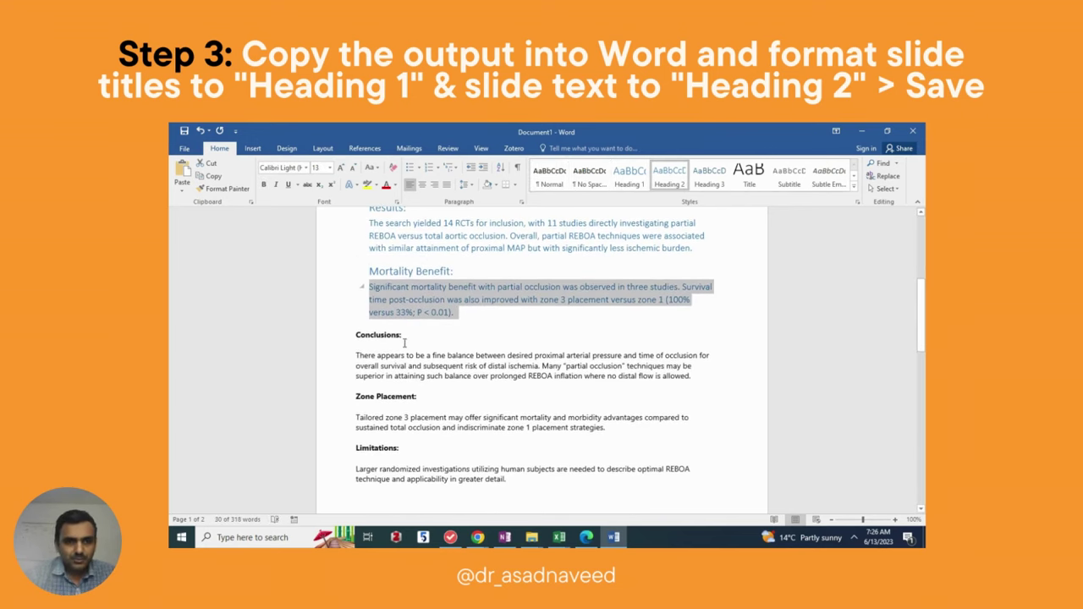
click(342, 339)
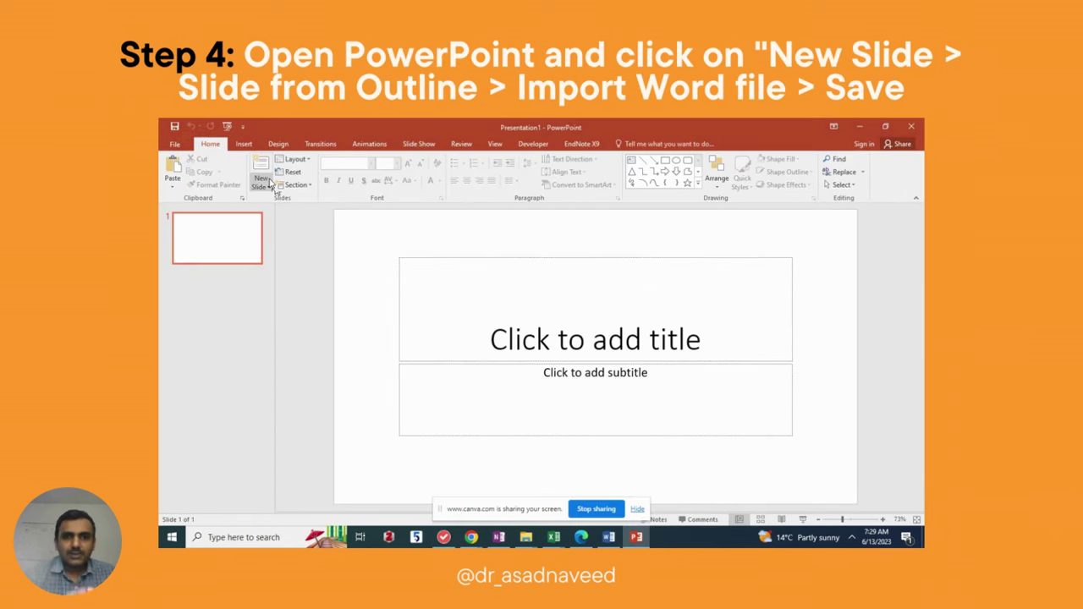
Attempt importing PP1 via Slides from Outline, dismiss the file-in-use error, and close PP1 in Word.
click(267, 182)
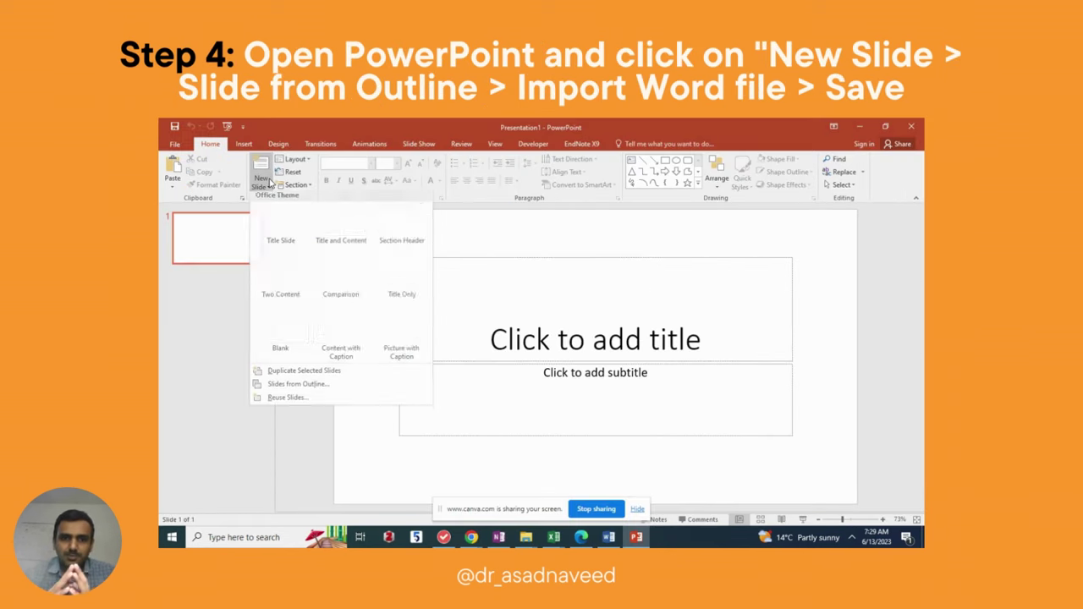
click(298, 387)
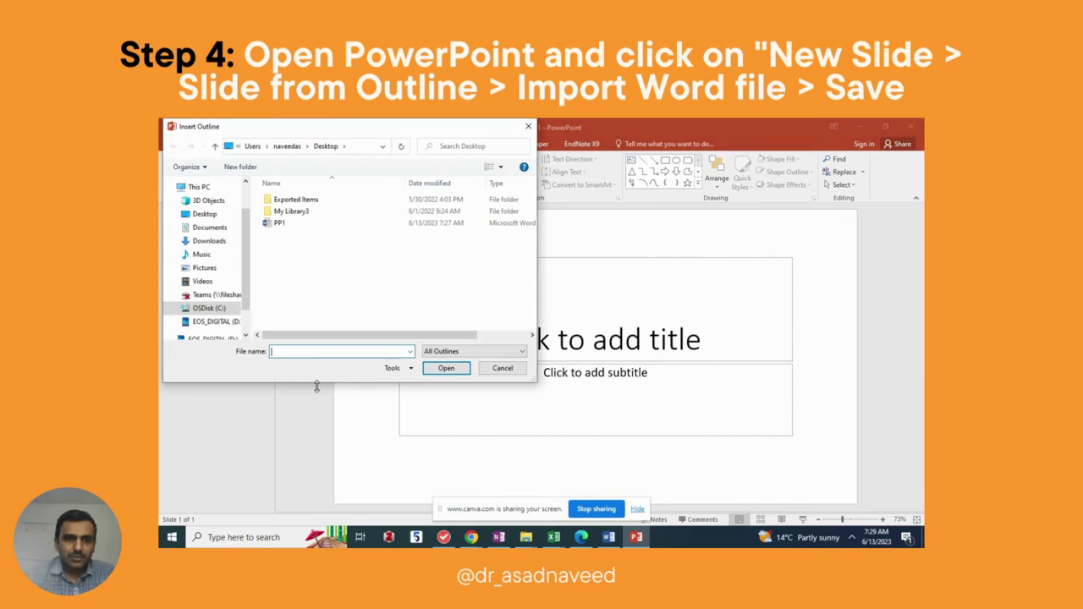
click(292, 225)
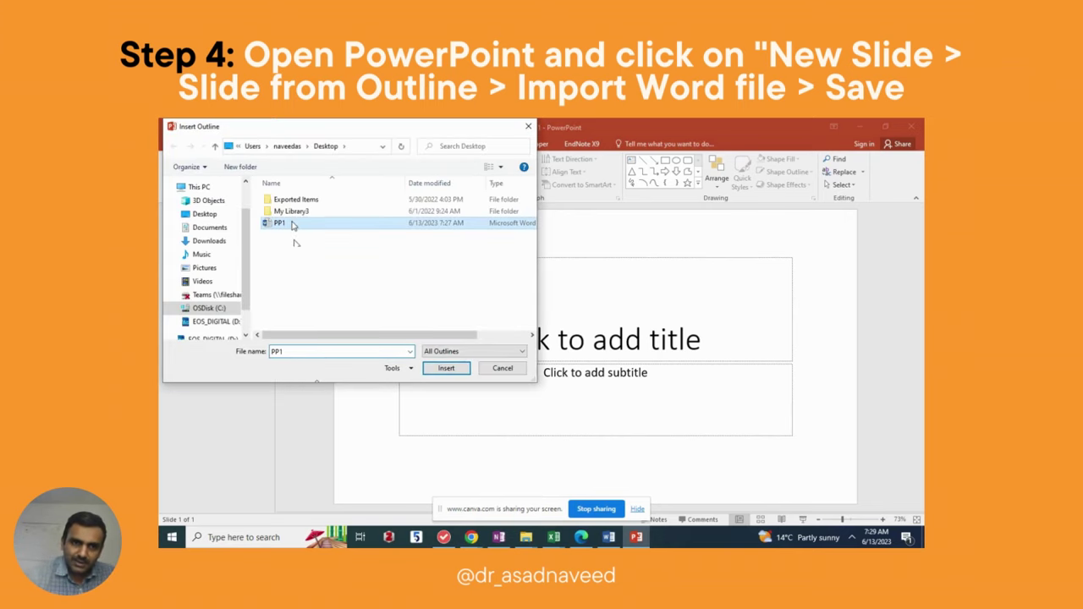
click(433, 368)
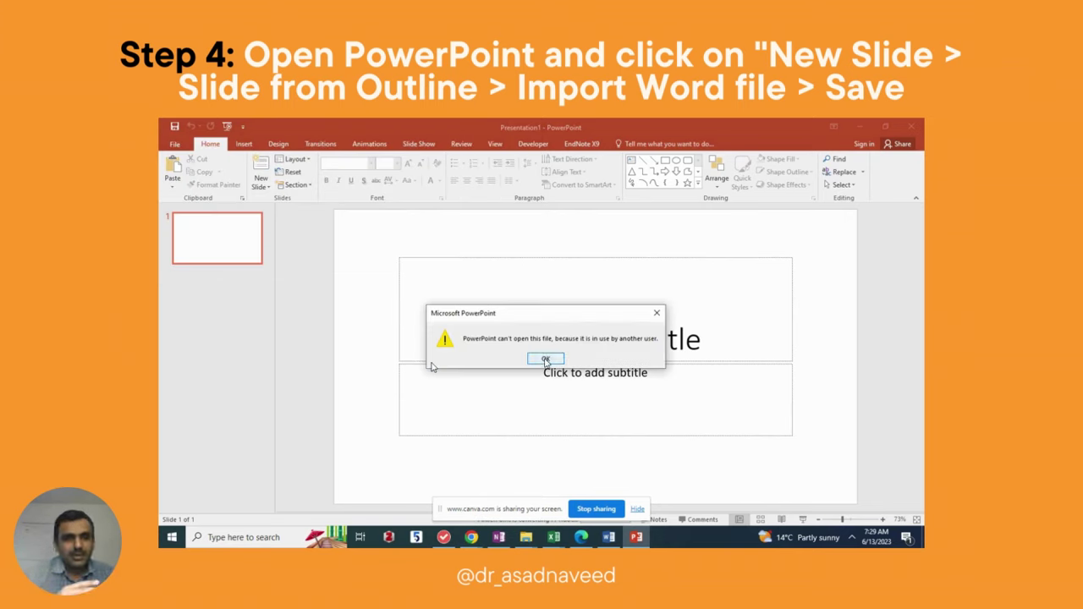
click(546, 359)
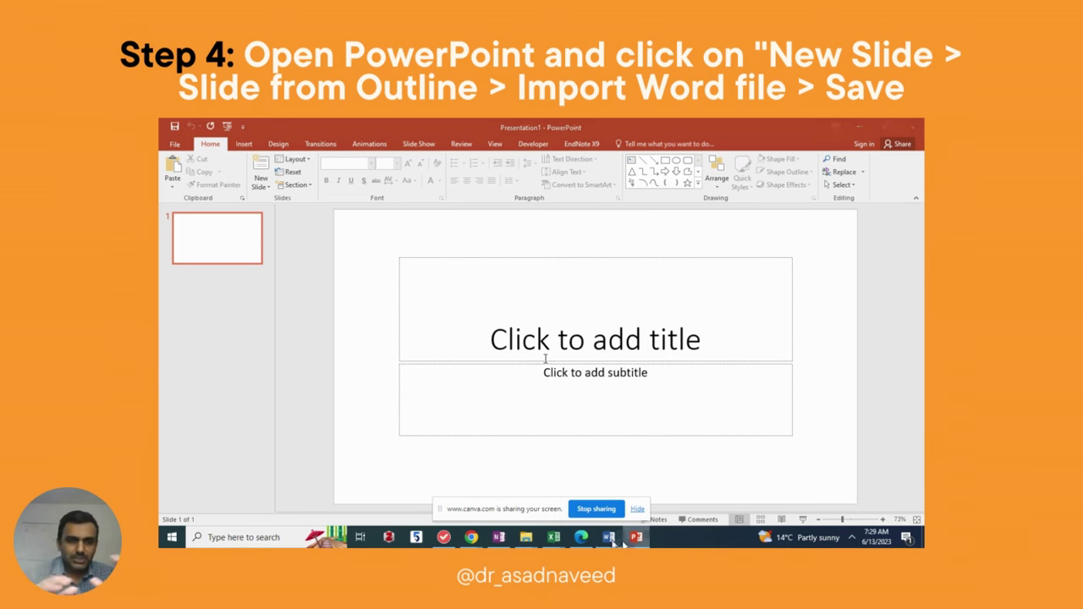
click(608, 536)
click(910, 126)
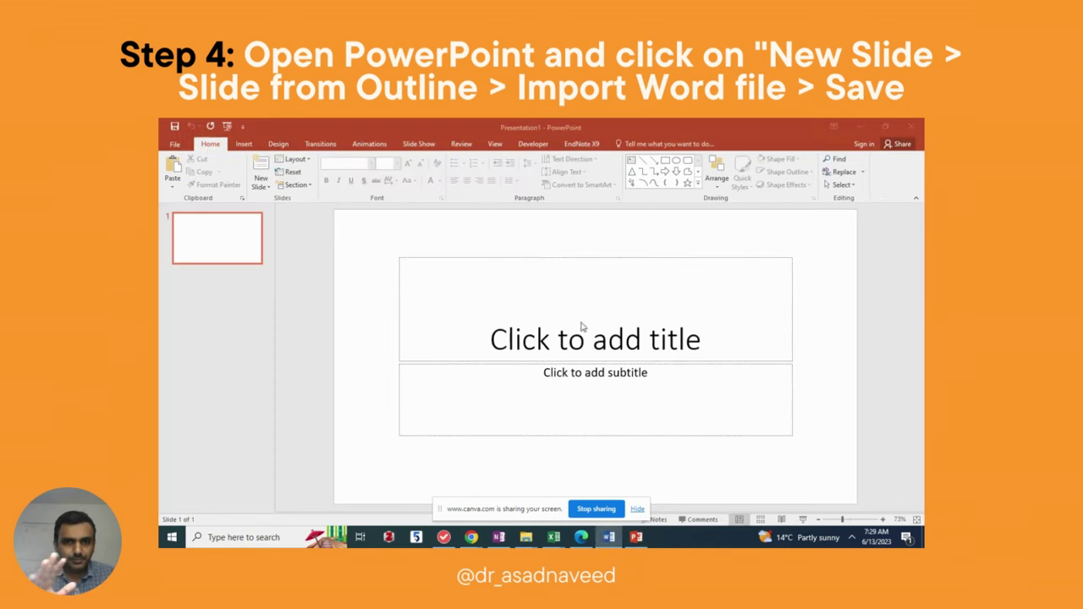
Import the PP1 Word outline as slides using Slides from Outline.
click(269, 188)
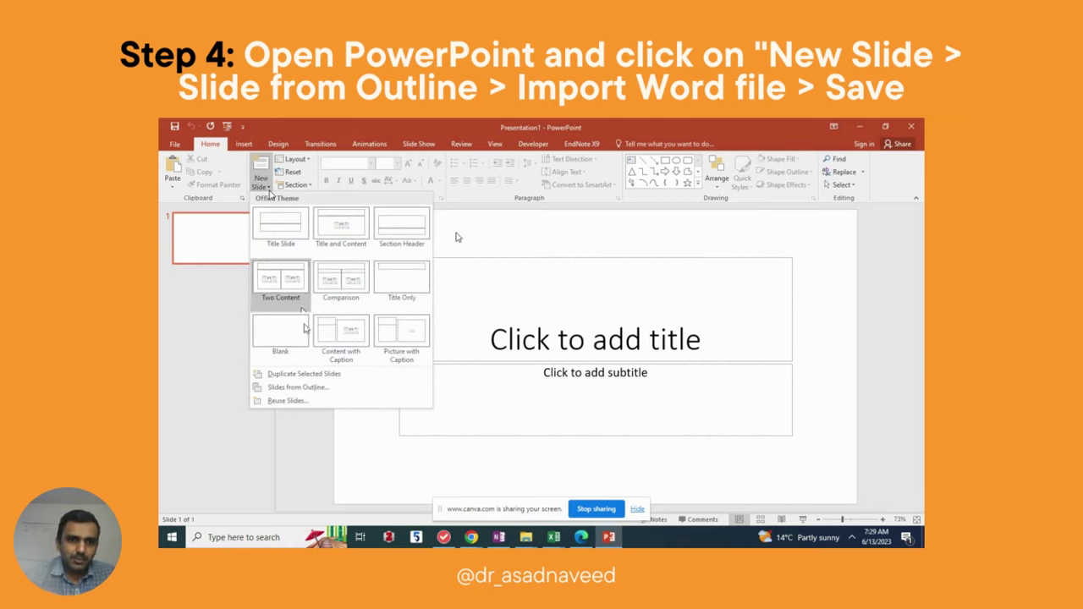
click(297, 390)
click(297, 224)
click(435, 370)
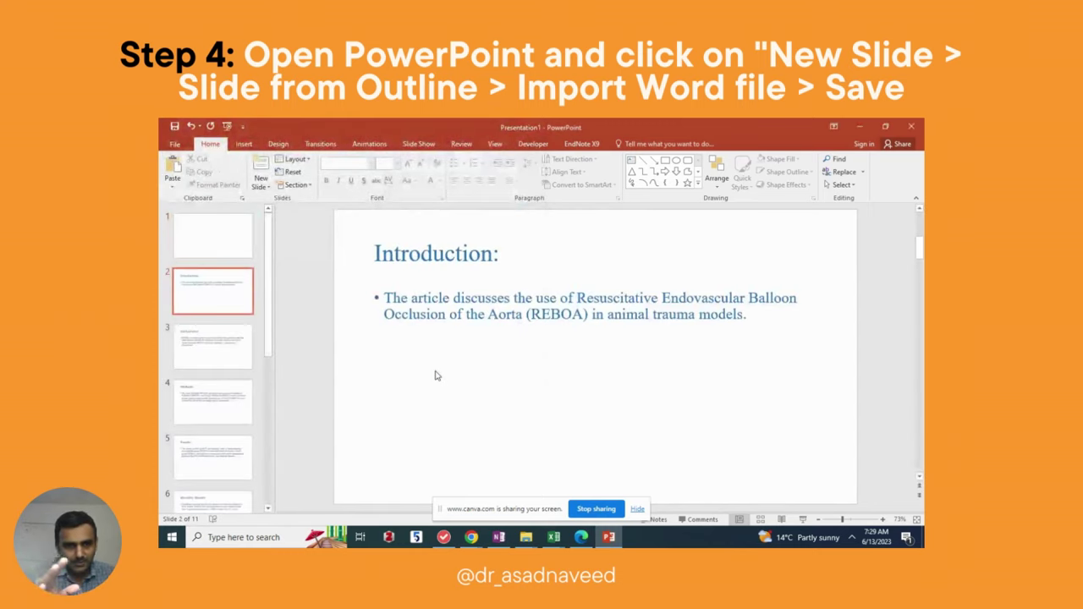
Review the imported Background, Methods, Results, Mortality Benefit and Zone Placement slides.
click(238, 351)
click(217, 383)
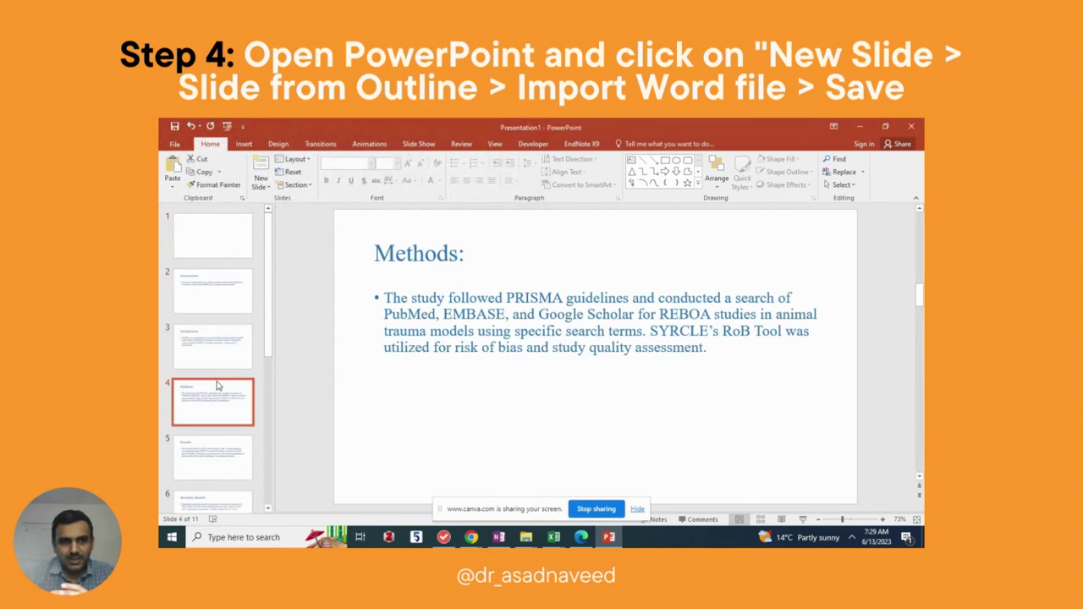
click(218, 461)
click(217, 501)
scroll(220, 474, down, 3)
click(231, 401)
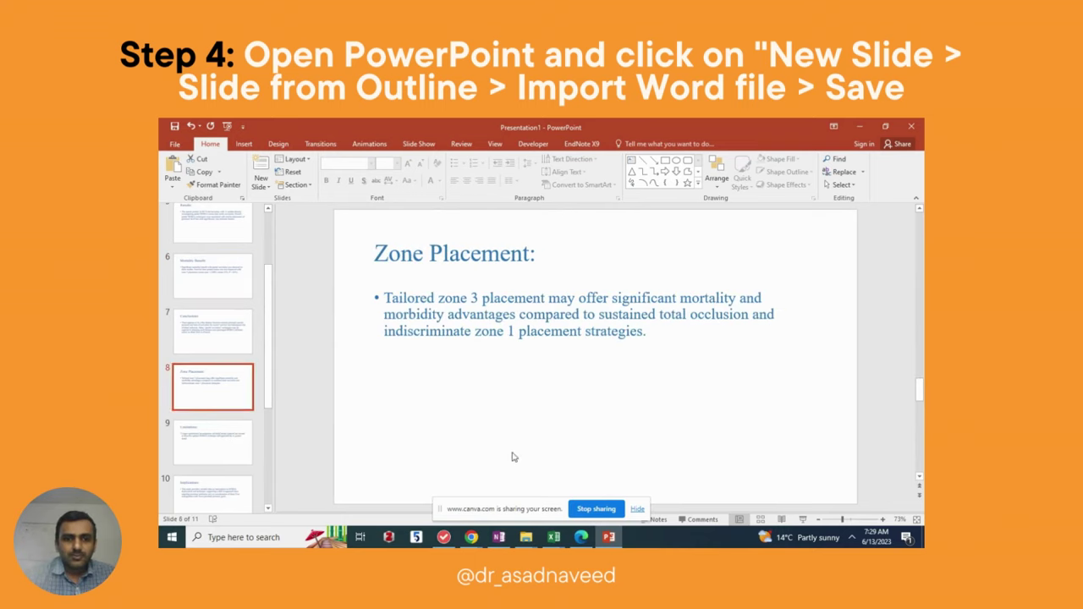
click(587, 511)
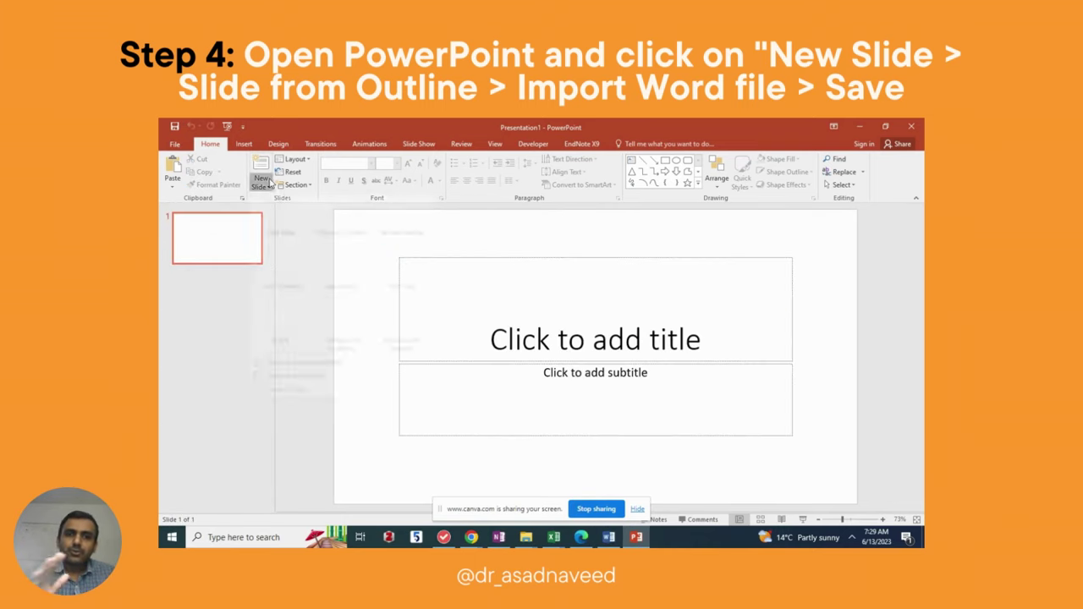
Retry the PP1 outline import, dismiss the in-use error, and close PP1 in Word.
click(260, 182)
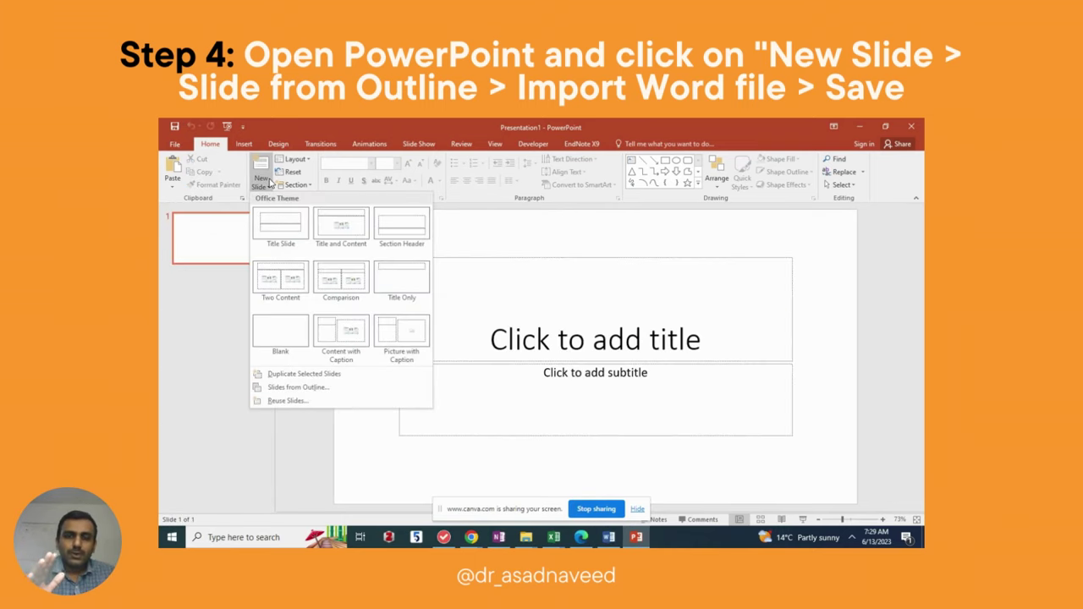
click(298, 387)
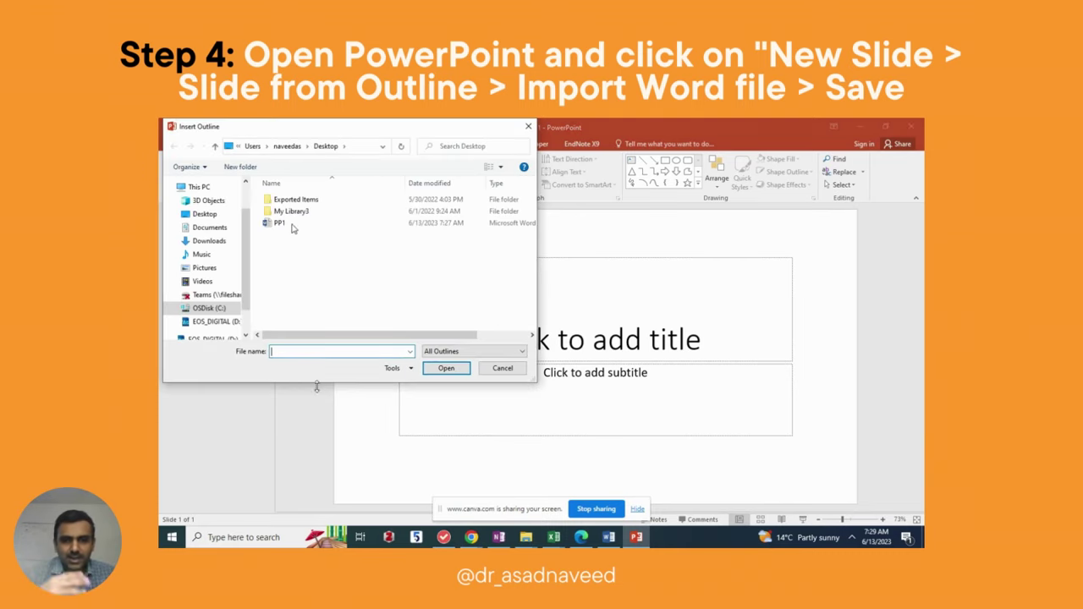
click(291, 224)
click(431, 366)
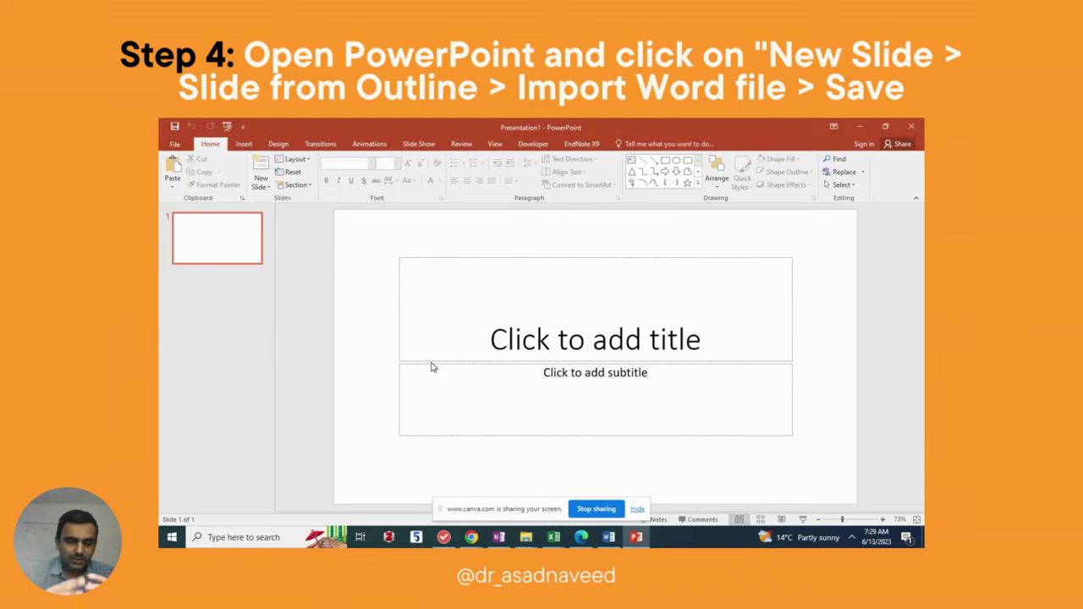
click(545, 359)
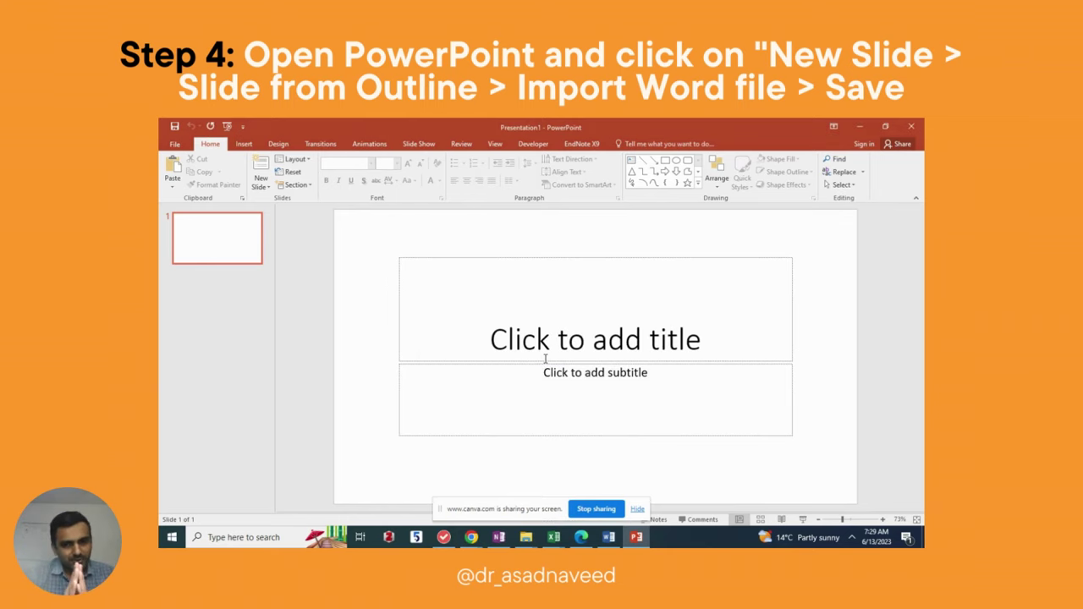
click(619, 540)
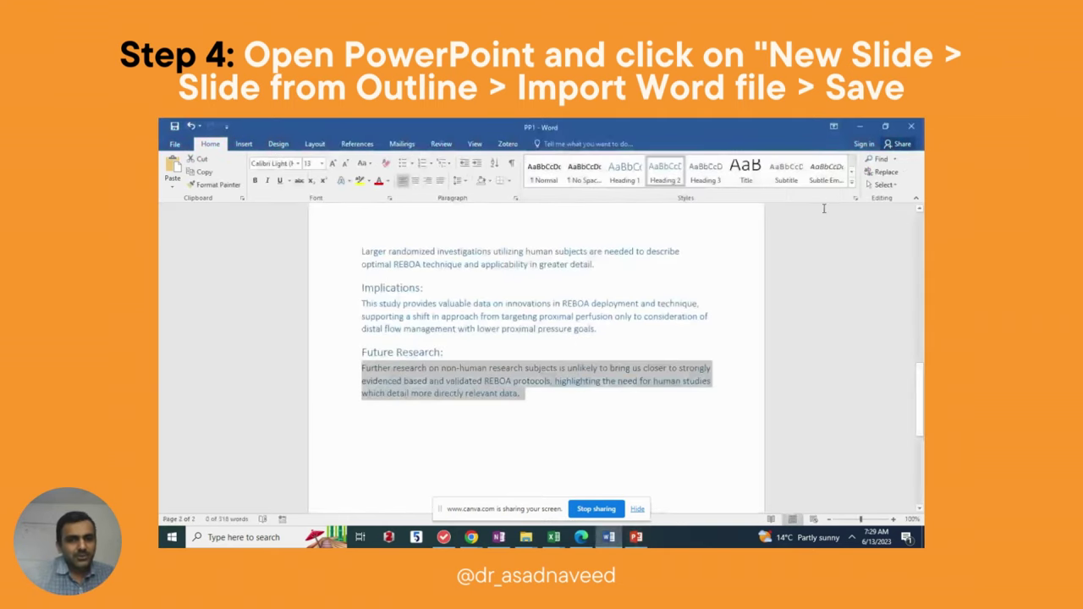
click(910, 126)
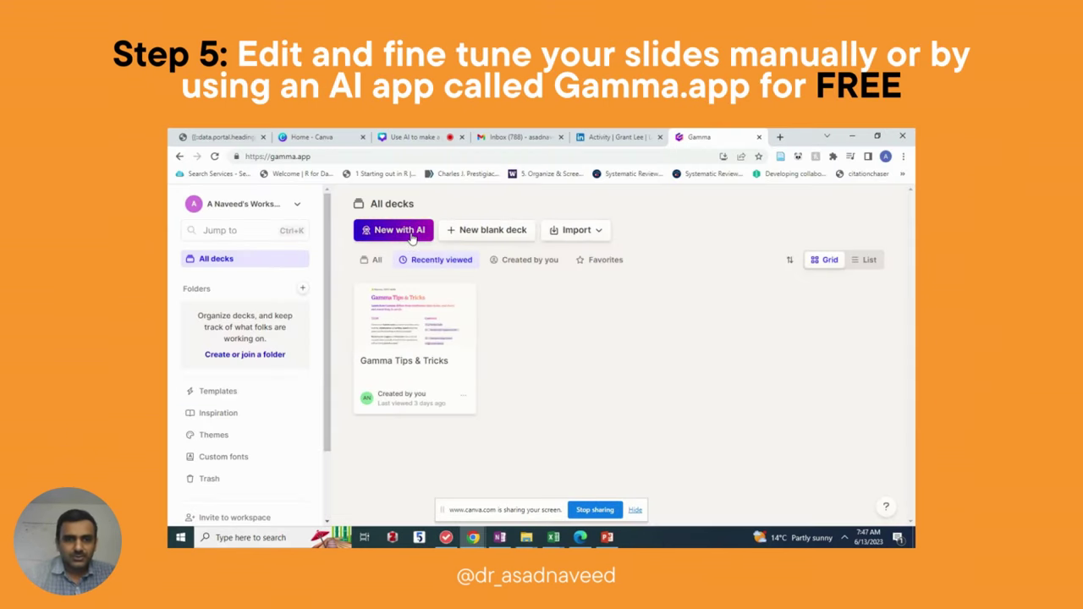
click(404, 233)
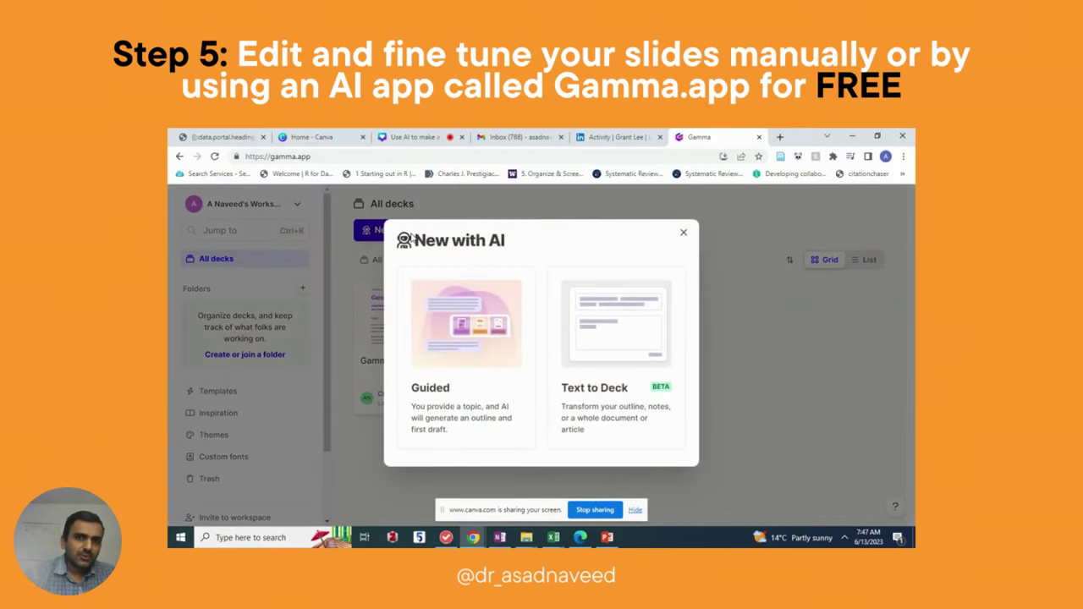
Explore Gamma's Text to Deck, keeping Presentation as the output format, and view import sources.
click(684, 234)
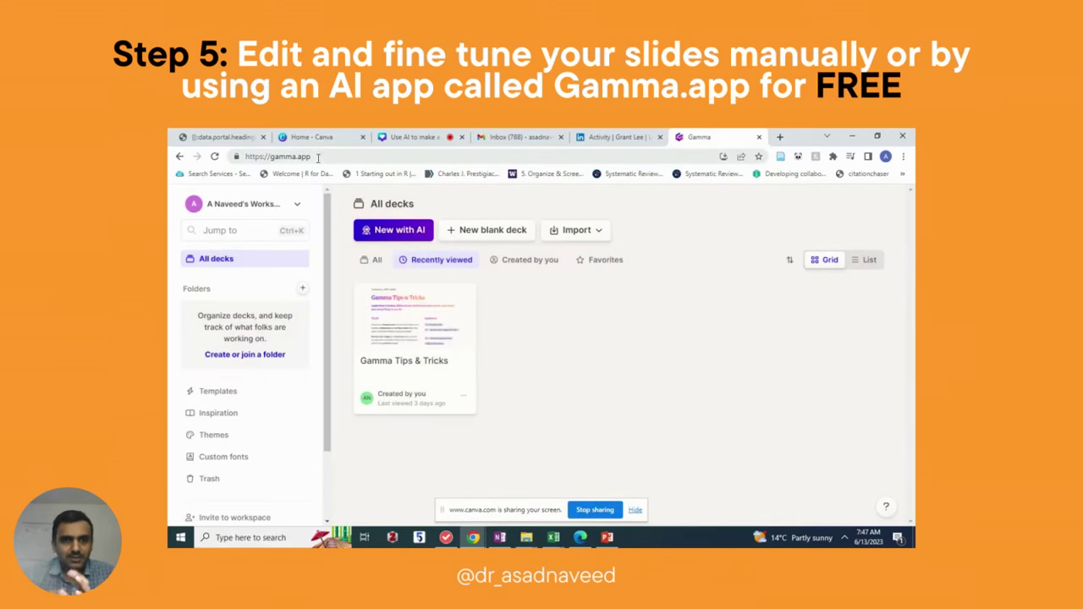
click(388, 235)
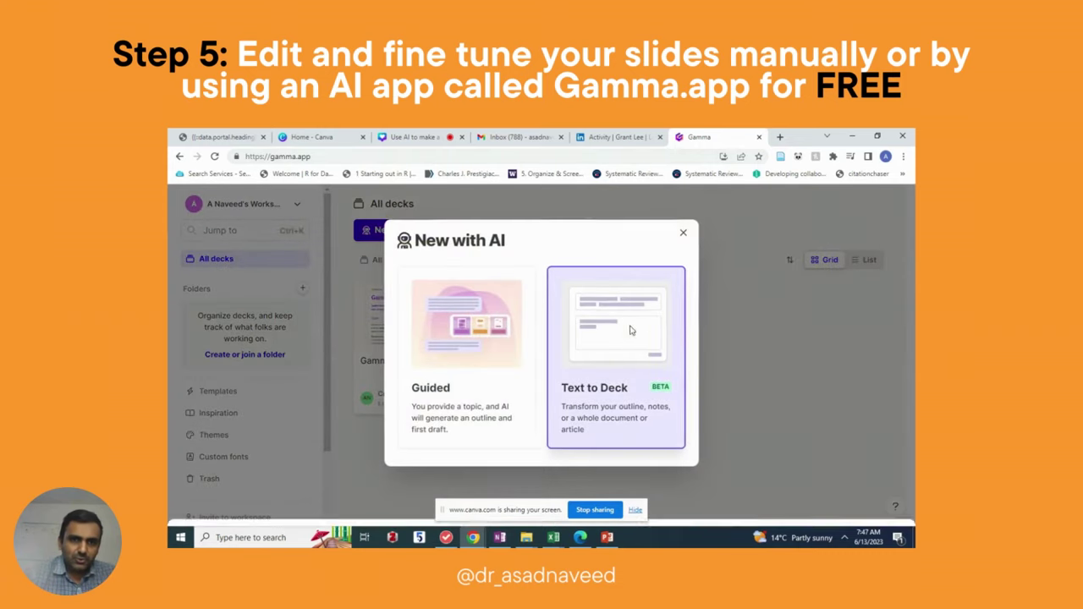
click(616, 356)
scroll(640, 332, down, 1)
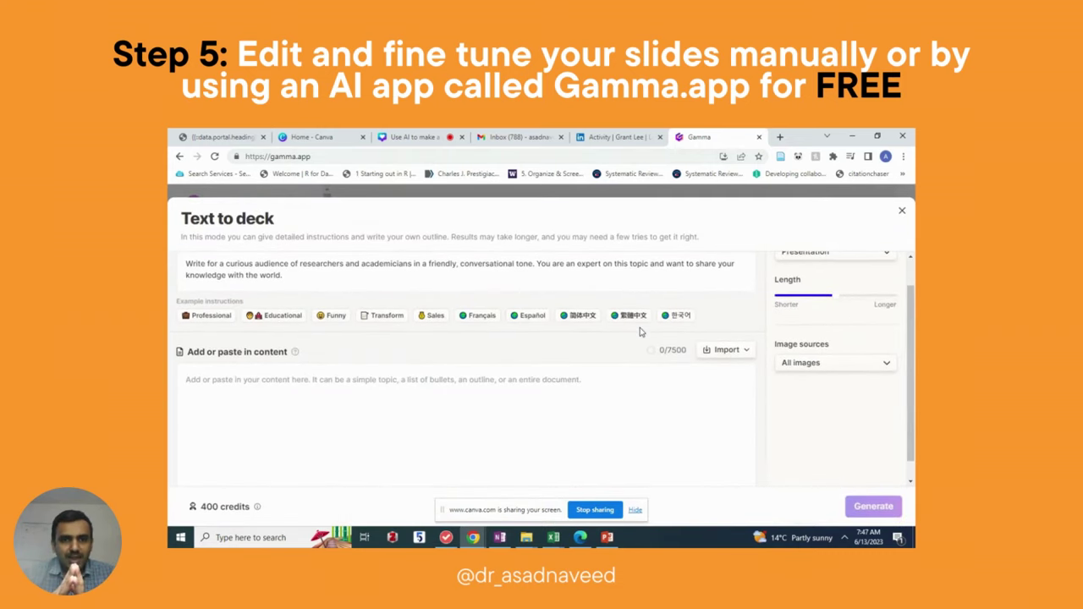
scroll(640, 332, up, 1)
click(820, 287)
click(820, 287)
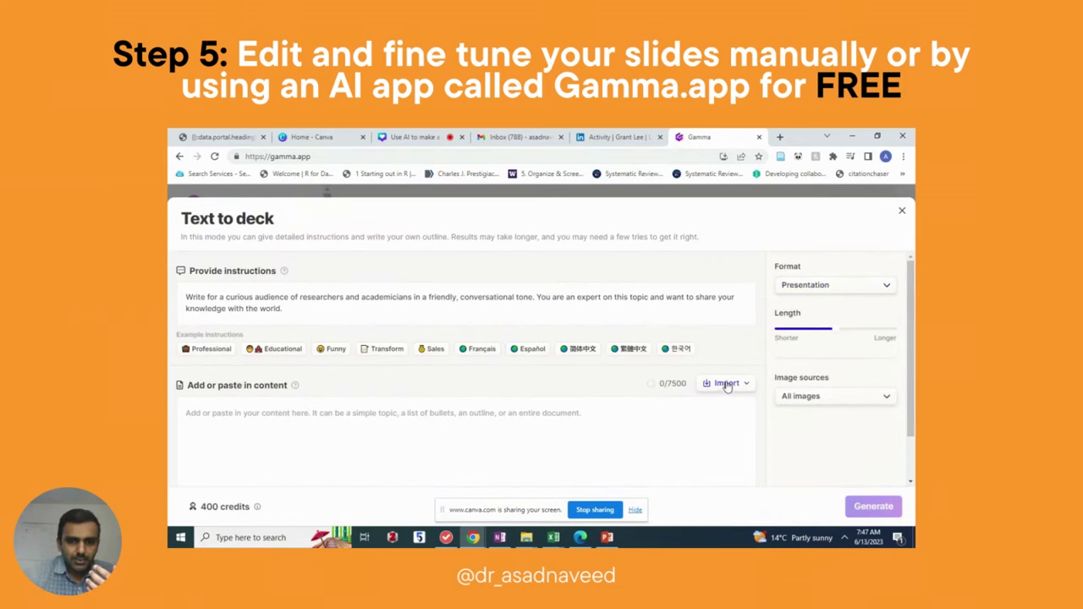
click(726, 385)
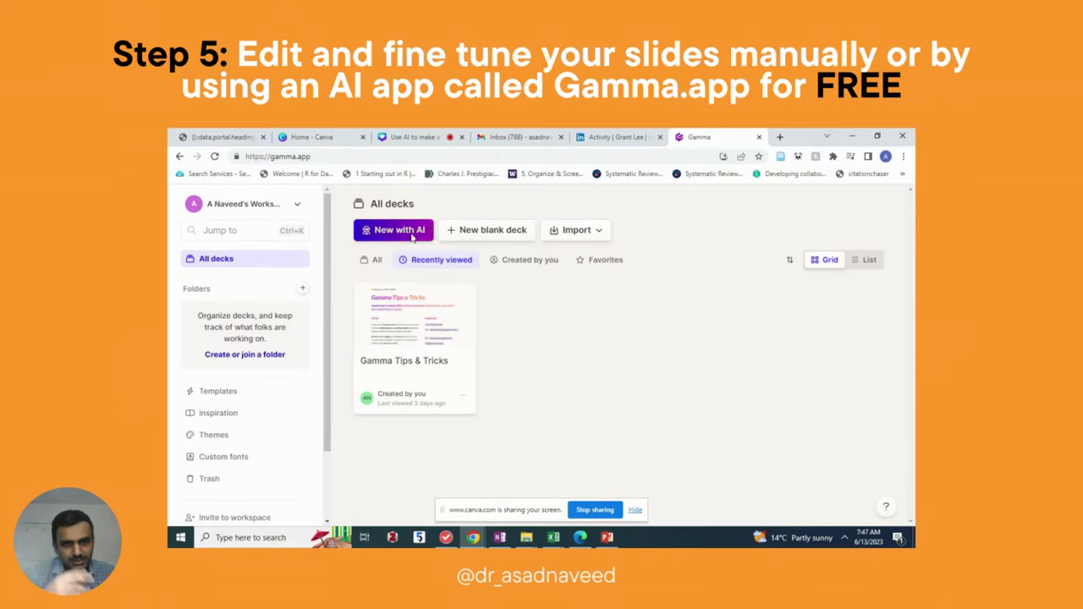
click(413, 239)
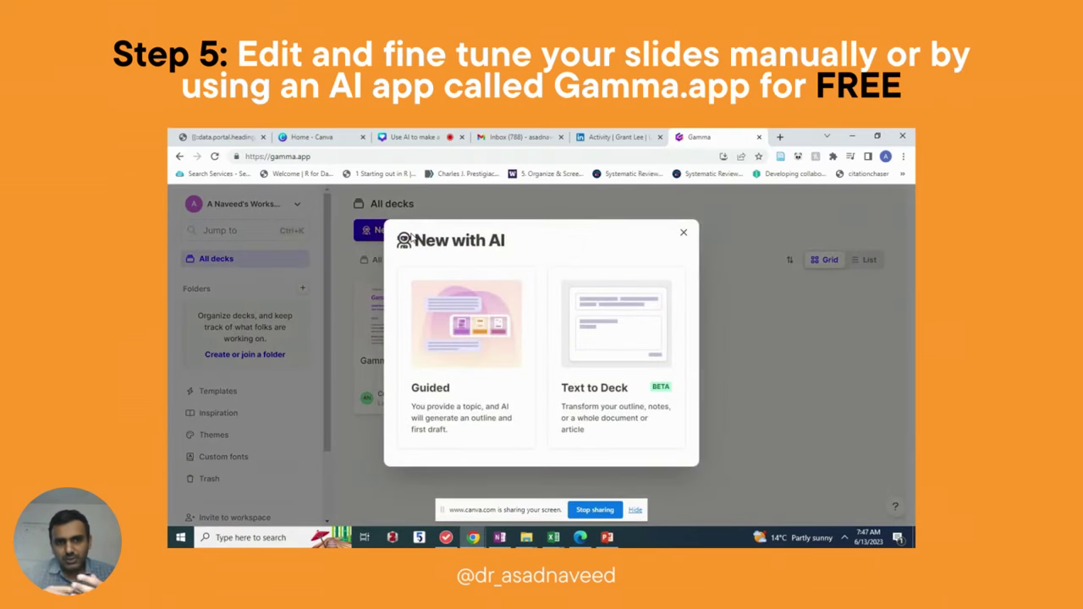
Reopen Text to Deck, import from PowerPoint, and choose Presentation1 on the Desktop.
click(684, 234)
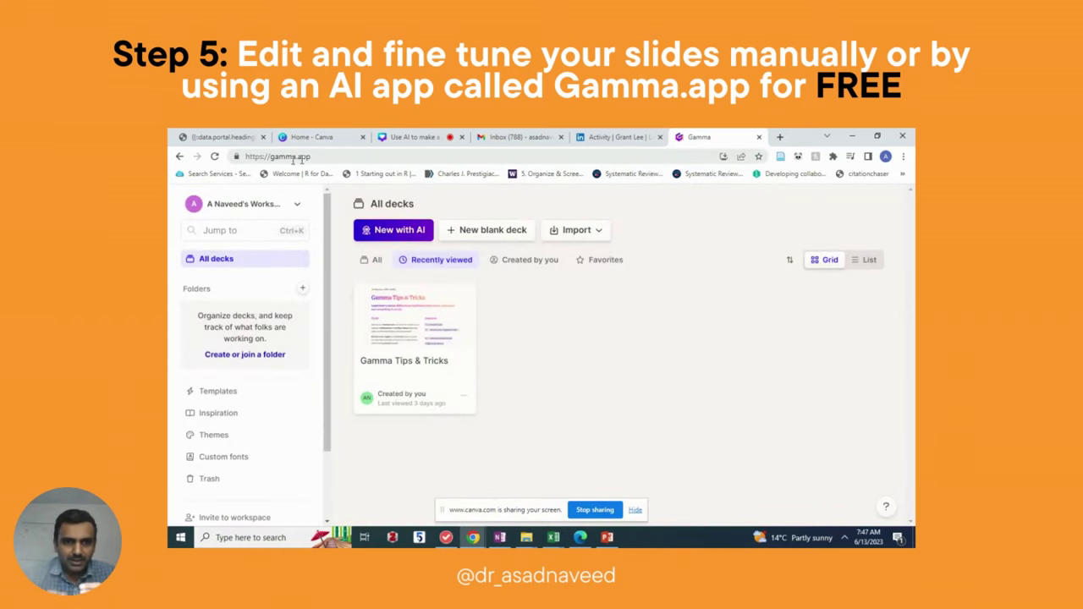
click(388, 237)
click(627, 329)
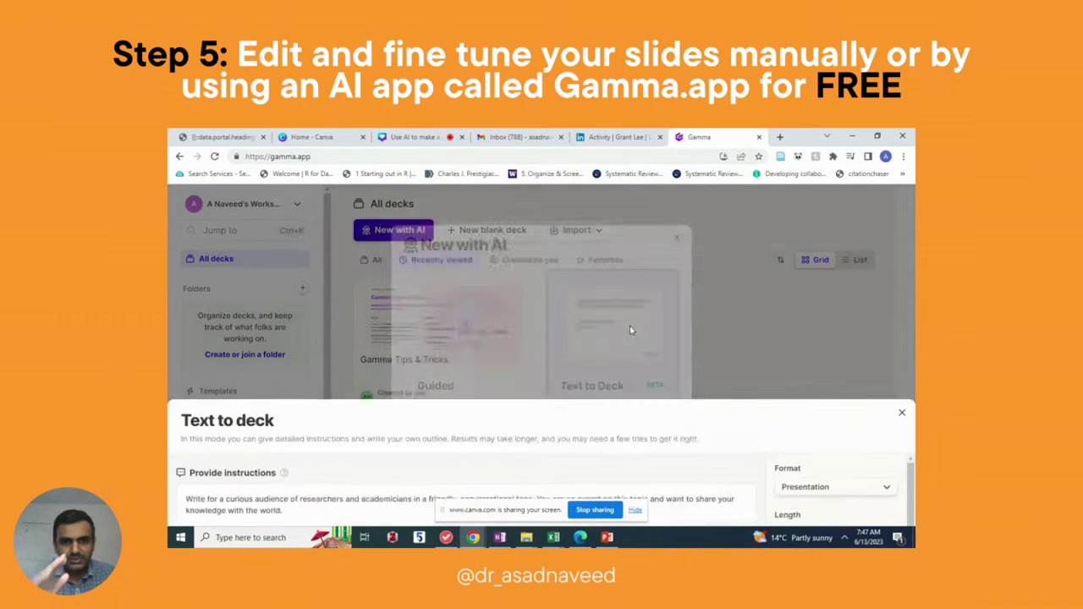
scroll(641, 328, down, 1)
scroll(640, 332, up, 1)
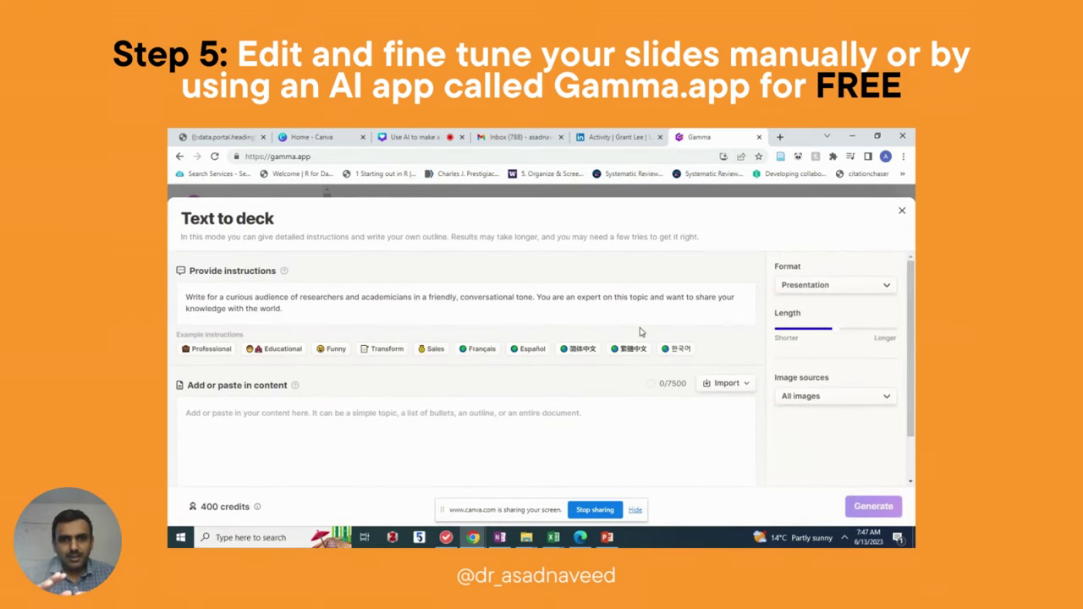
click(821, 286)
click(745, 341)
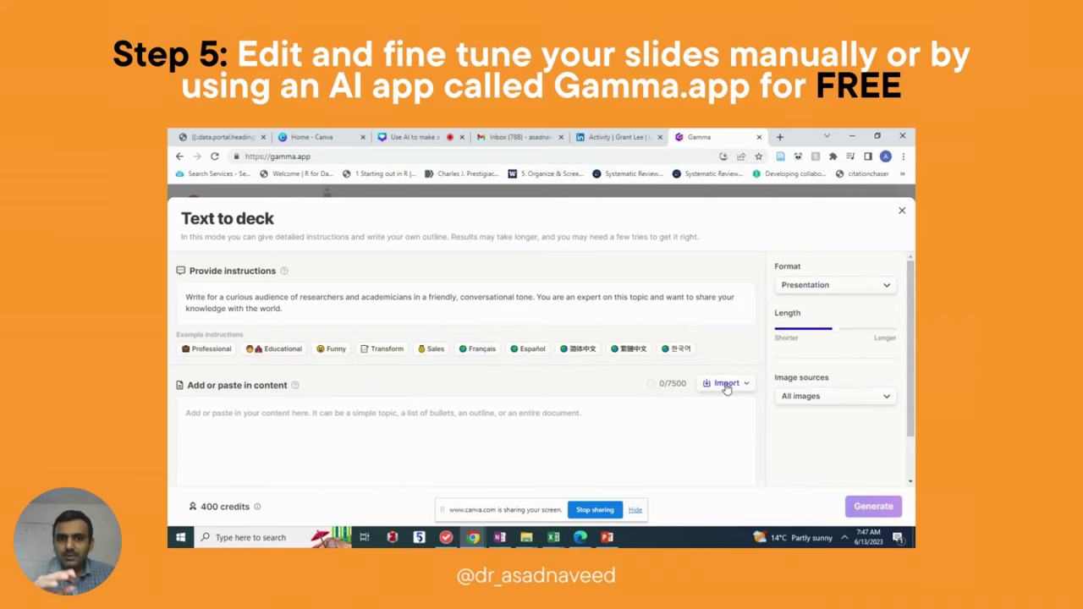
click(727, 385)
click(752, 310)
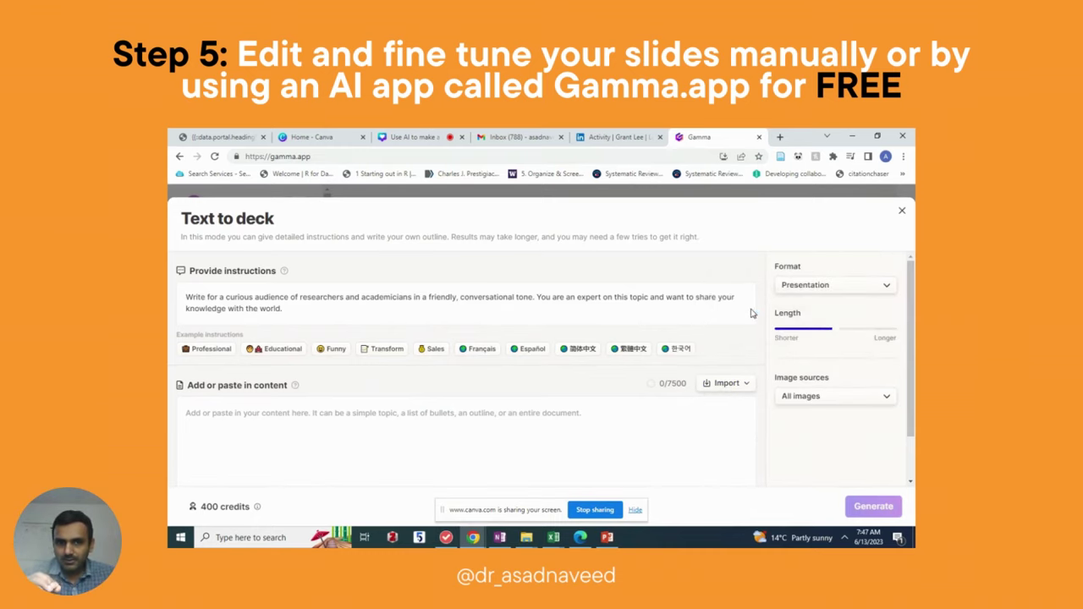
click(299, 262)
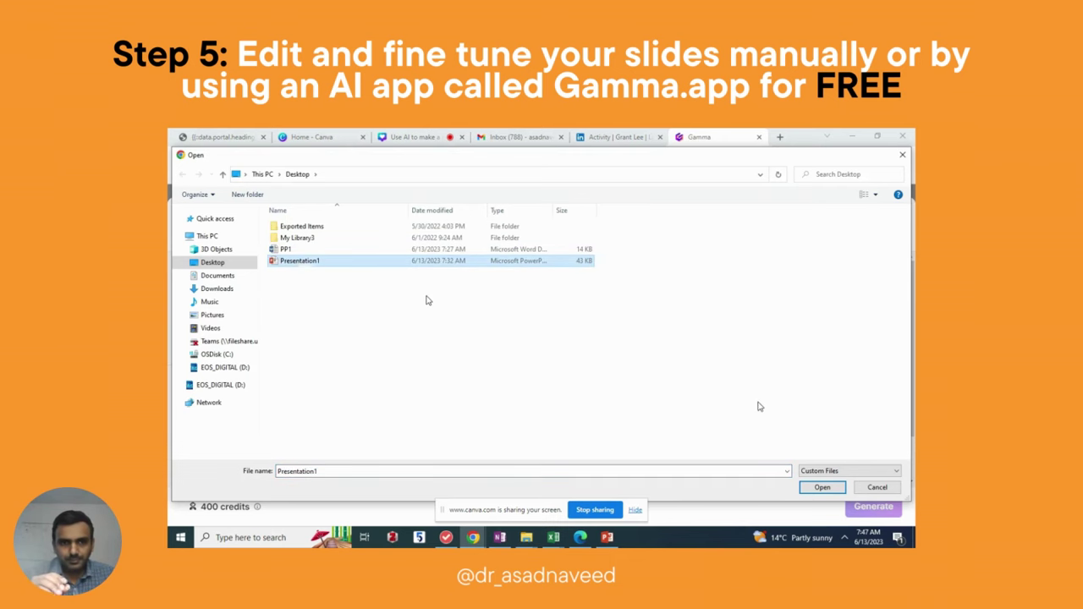
Confirm the Presentation1 import and review the REBOA content from Introduction to Limitations.
key(Return)
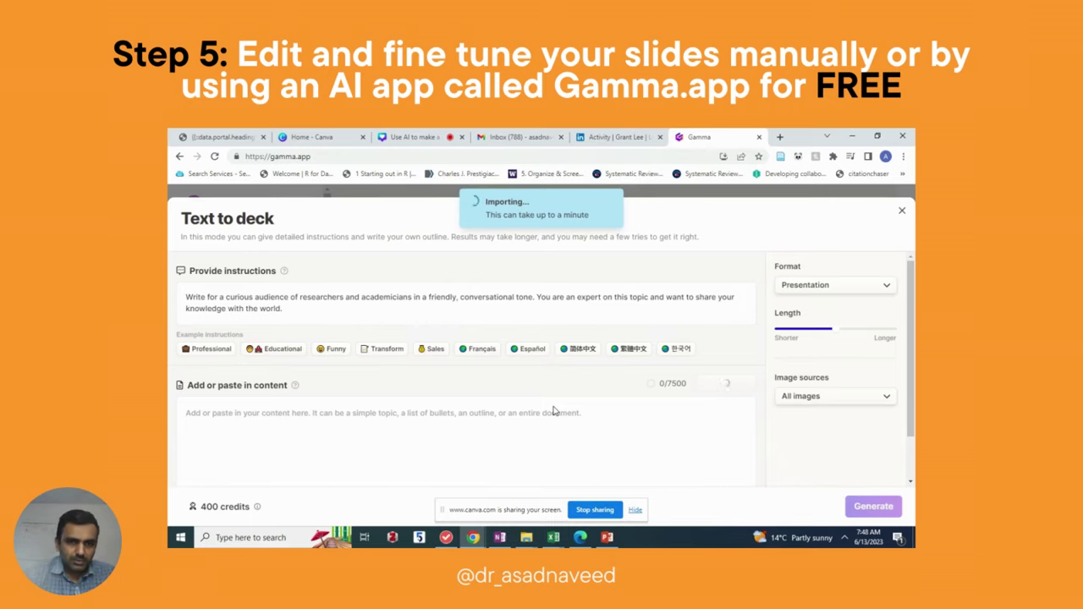
scroll(555, 411, down, 1)
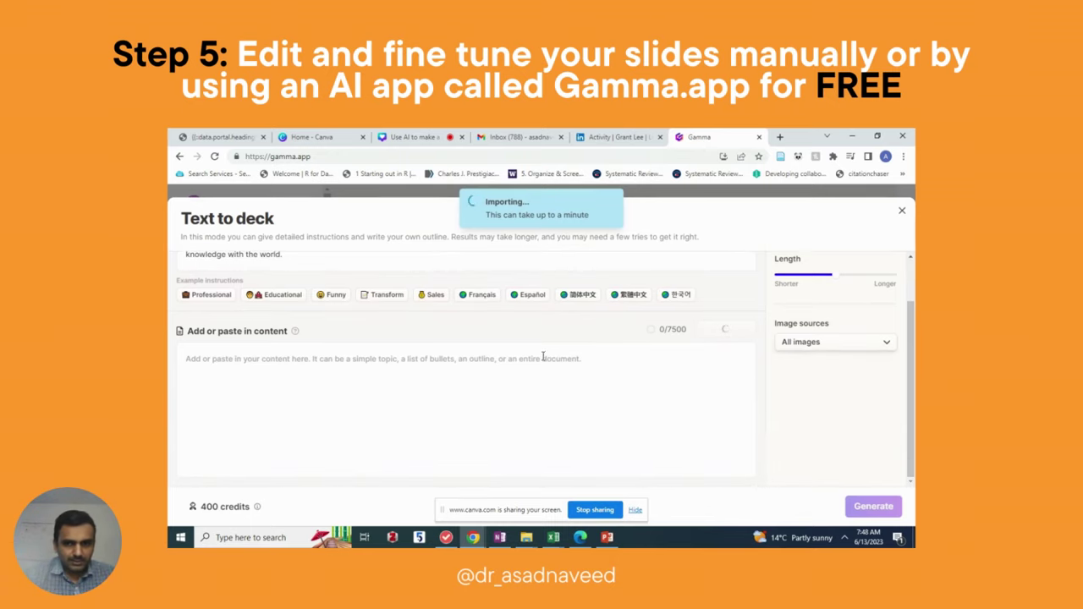
scroll(543, 358, down, 5)
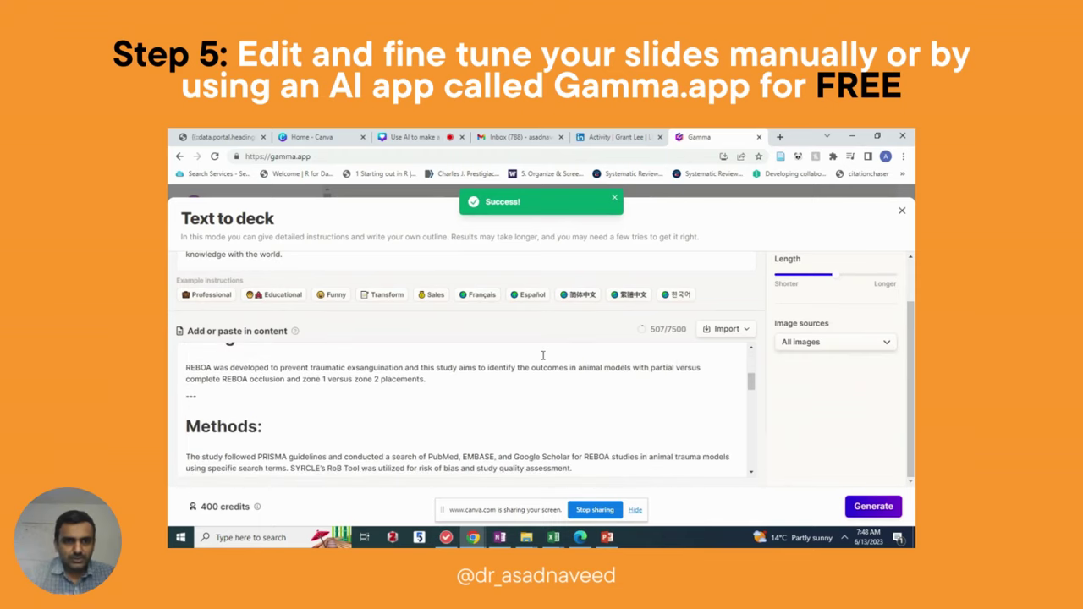
scroll(543, 358, down, 5)
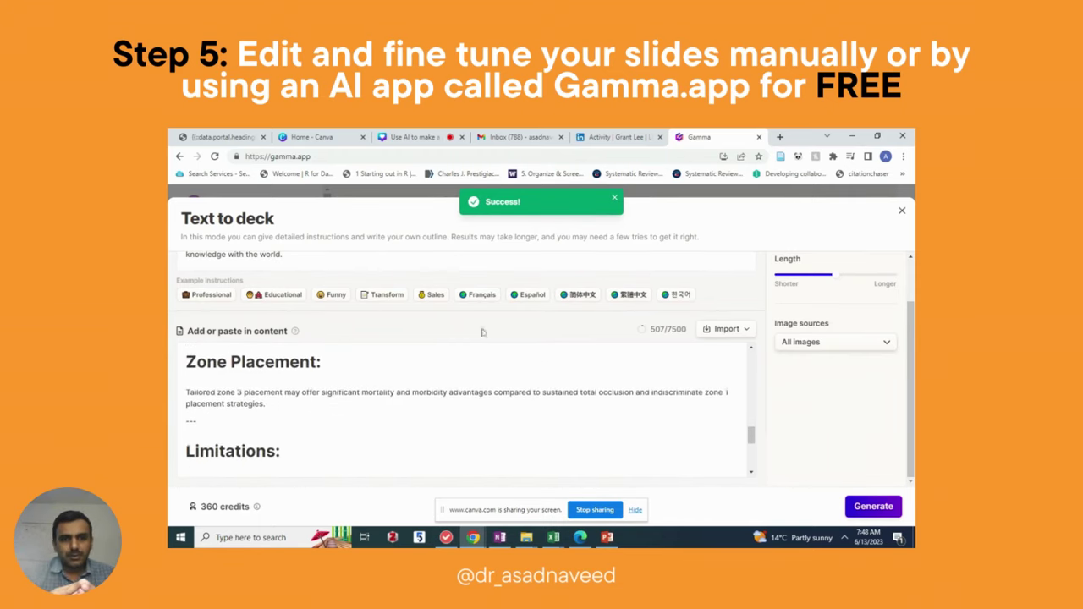
scroll(289, 334, up, 1)
click(286, 354)
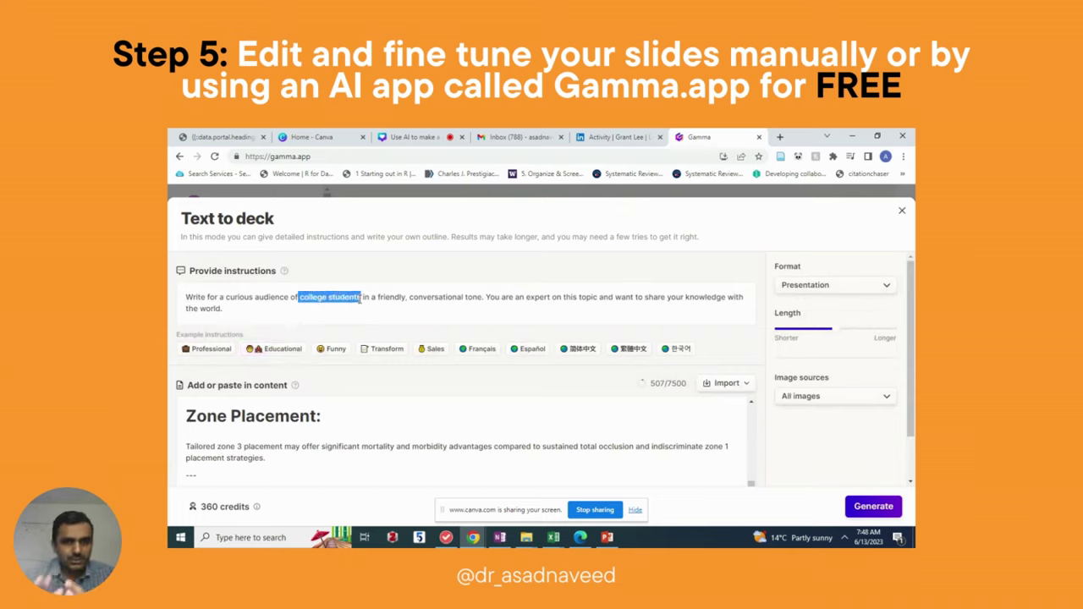
Replace 'college students' in the instructions with 'researchers and academi'.
key(BackSpace)
text(research)
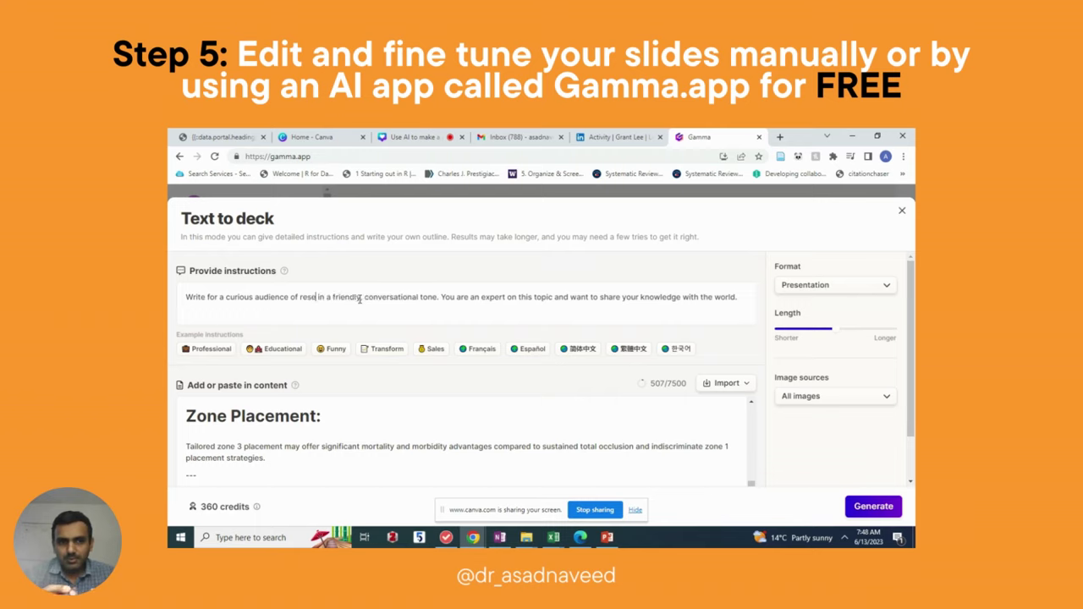
text(ers and academicians)
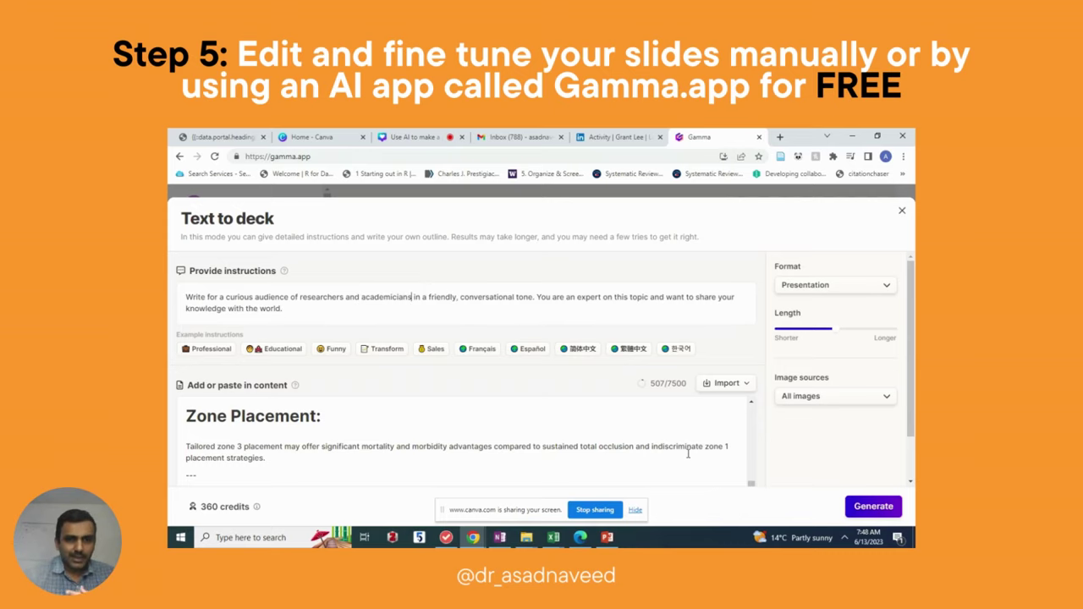
Start generating the deck from the REBOA outline and browse the theme gallery.
click(875, 507)
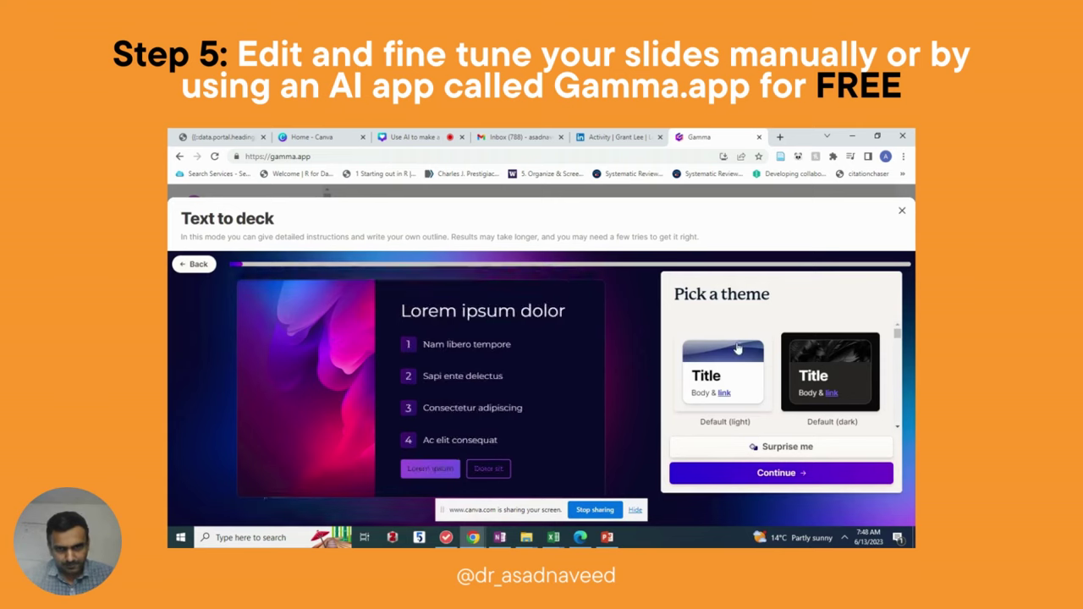
scroll(736, 364, down, 3)
scroll(736, 375, down, 6)
scroll(736, 375, down, 5)
scroll(736, 375, down, 6)
scroll(736, 375, down, 6)
scroll(737, 375, down, 4)
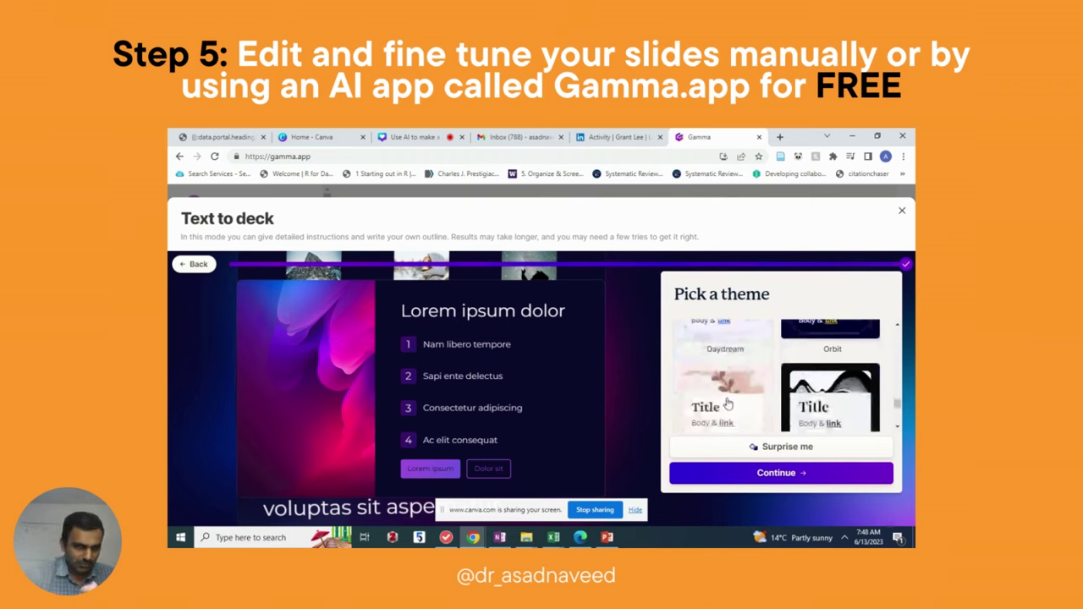
Preview the light leaf theme, then let Surprise me pick a random theme and build the deck.
click(727, 405)
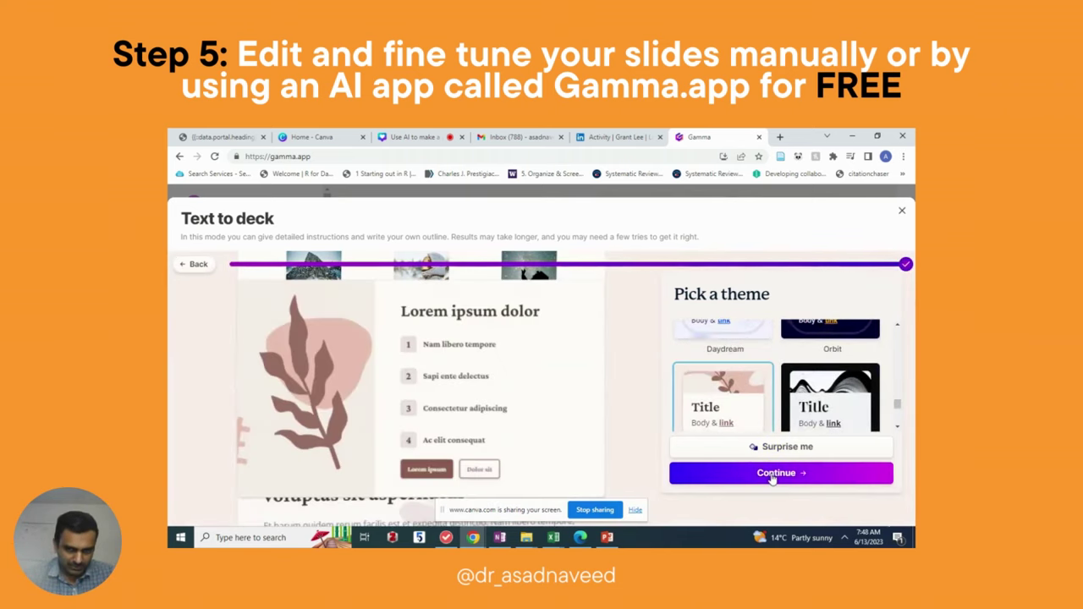
click(757, 446)
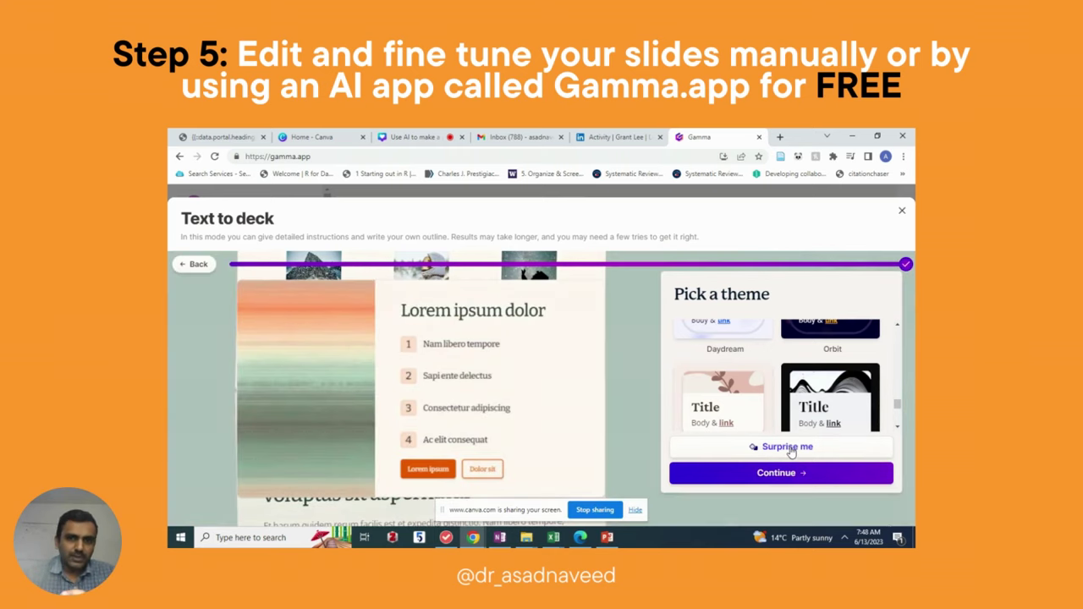
click(760, 473)
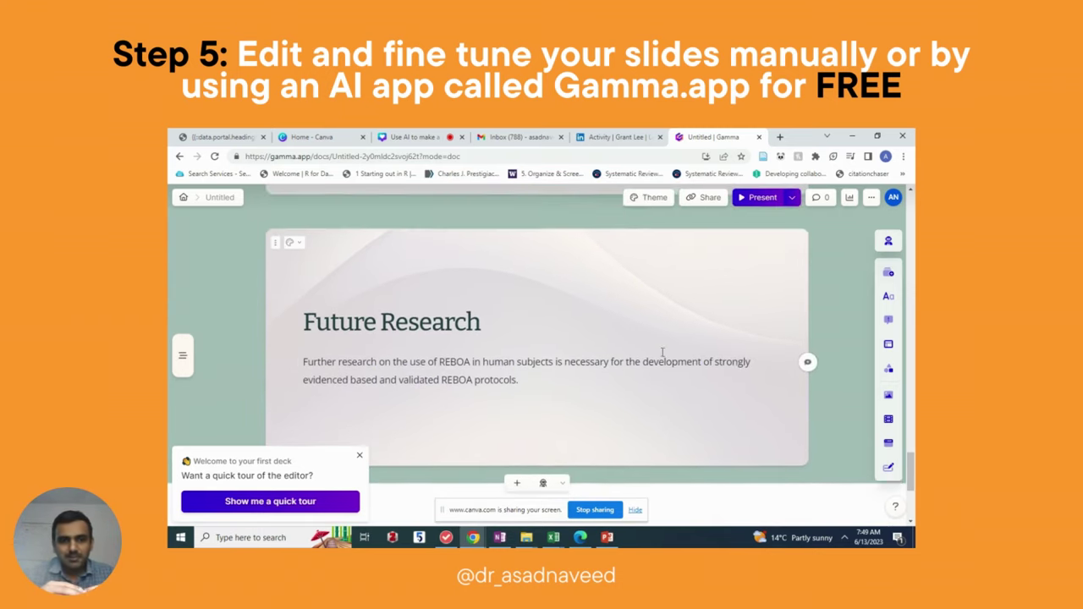
scroll(663, 352, up, 4)
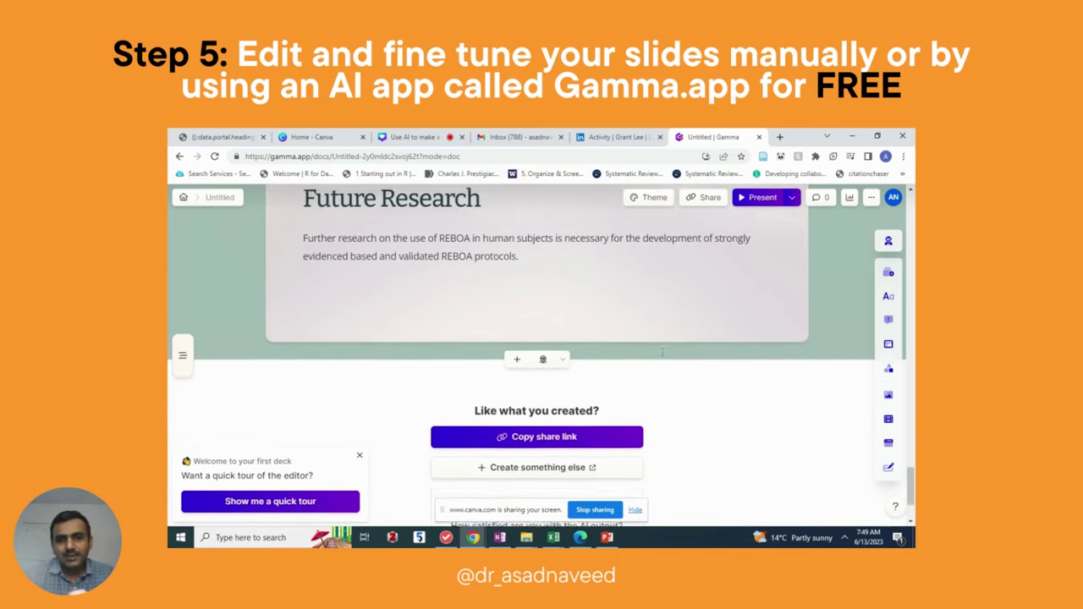
scroll(662, 352, up, 15)
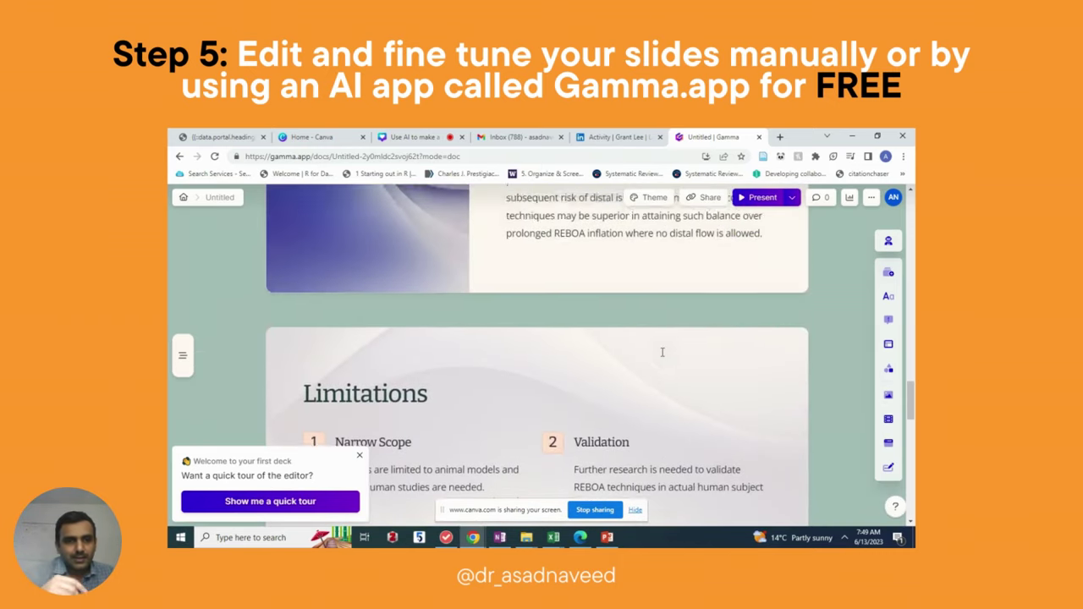
scroll(663, 356, up, 10)
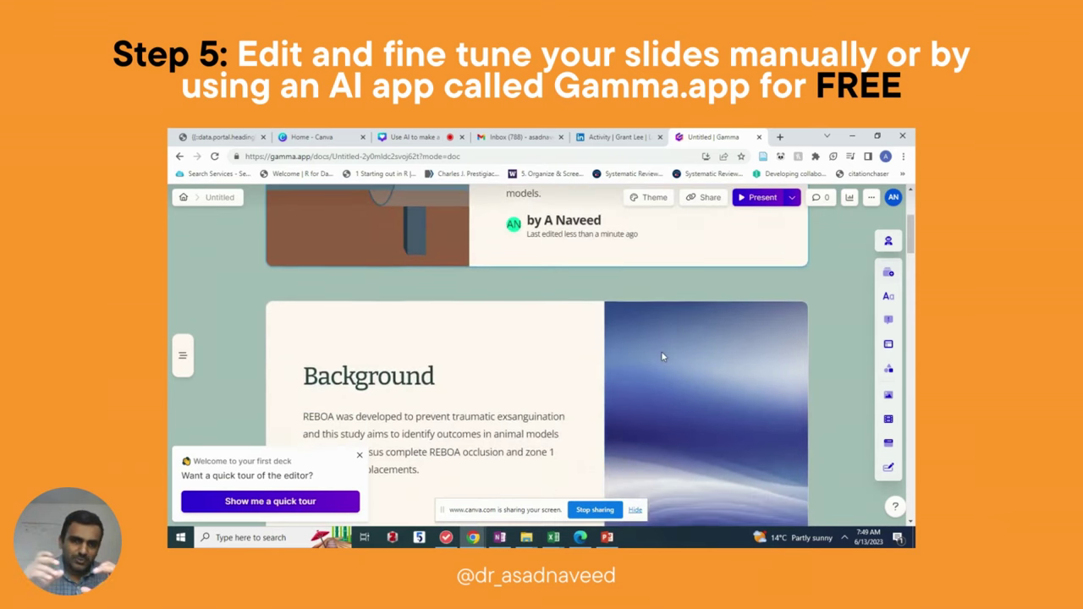
scroll(663, 356, down, 8)
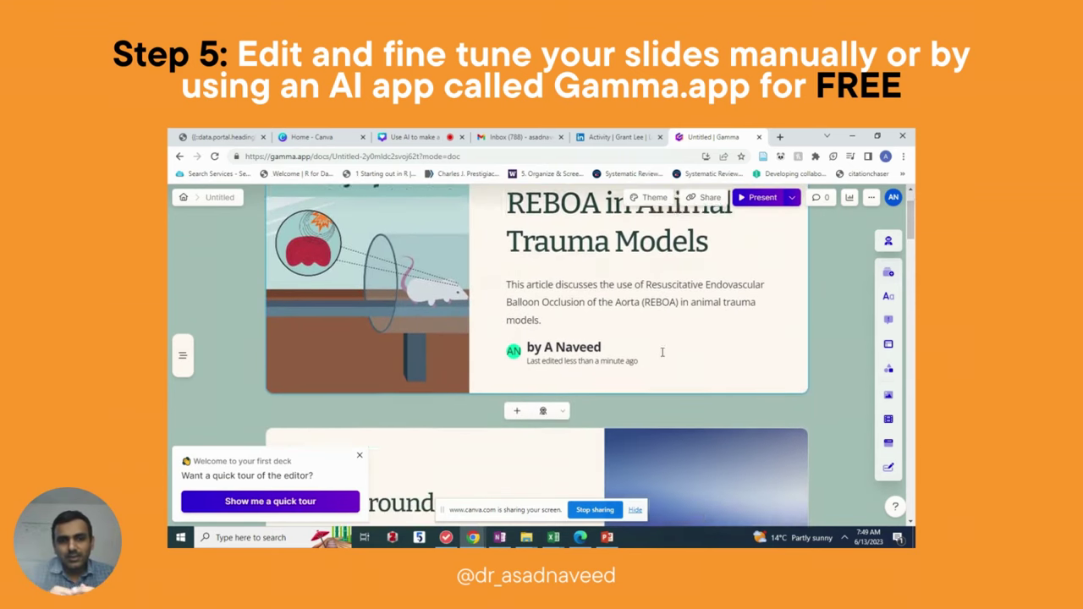
scroll(662, 356, down, 15)
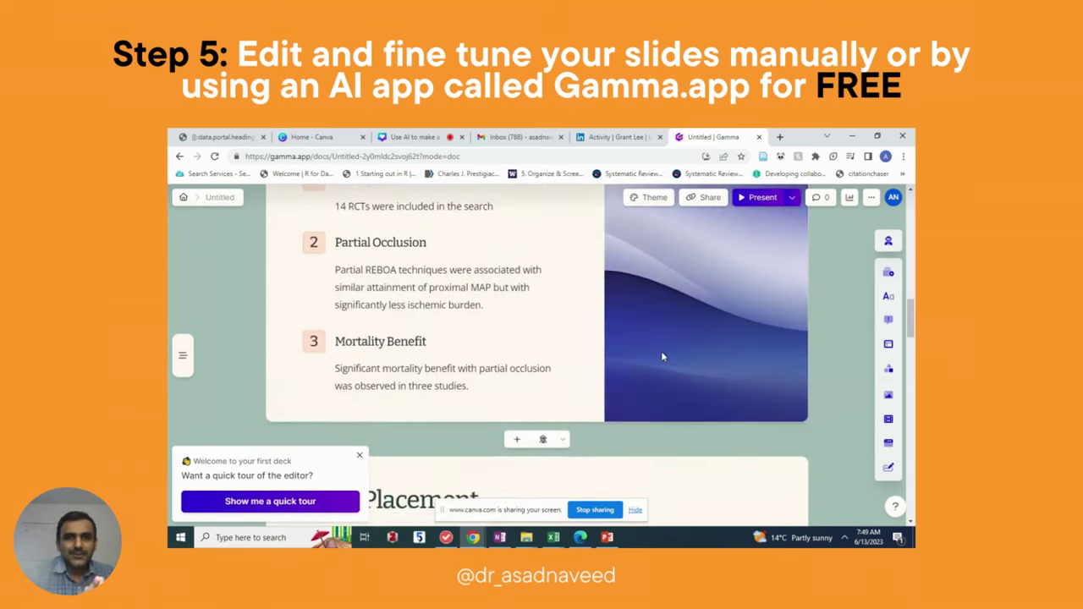
scroll(663, 352, down, 8)
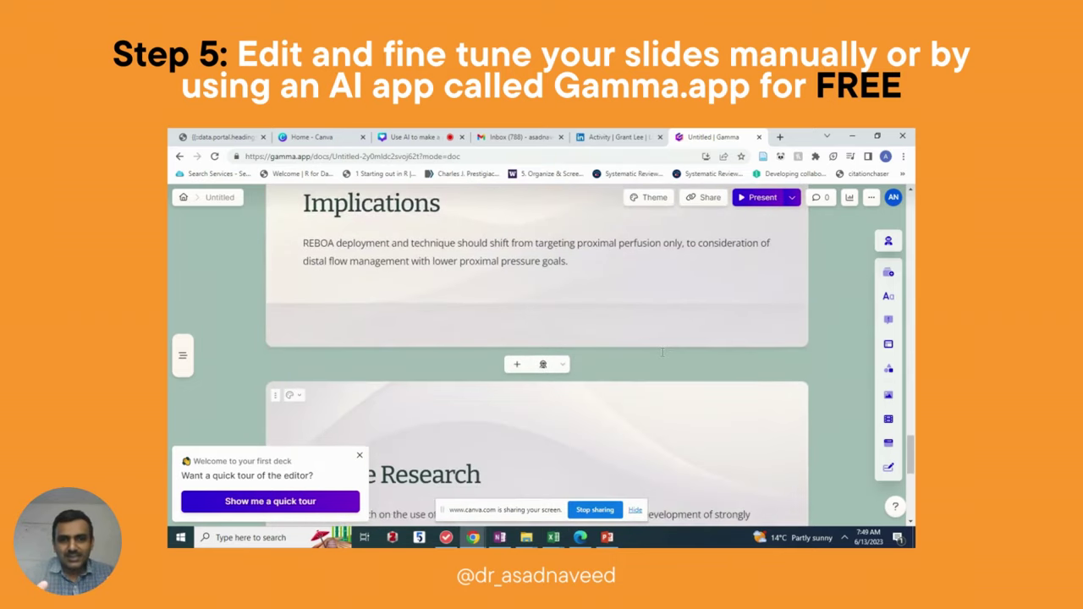
click(794, 197)
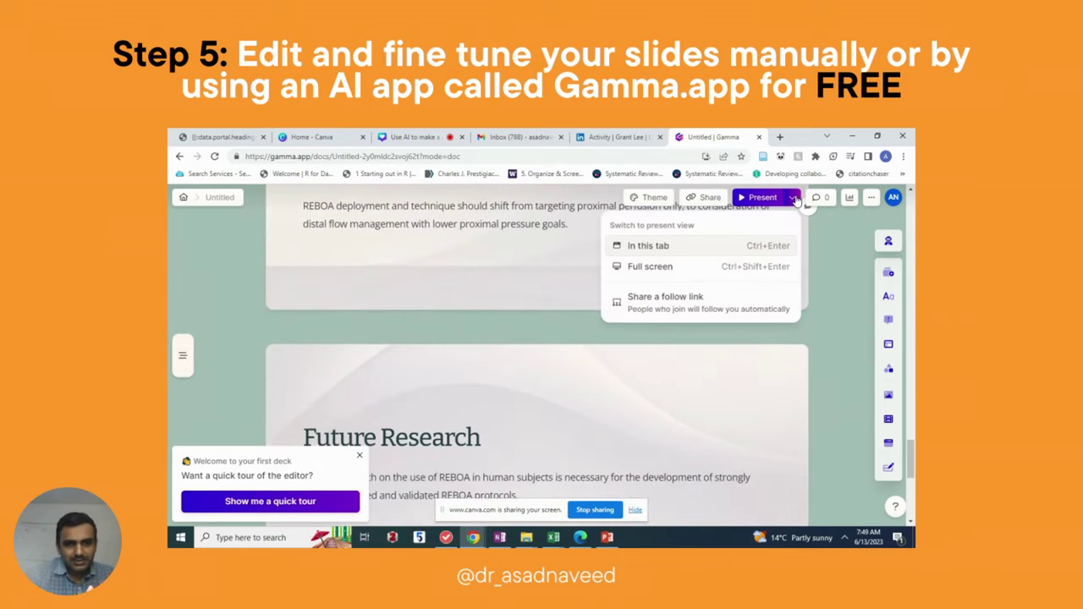
Export the REBOA deck as a PDF from the document's extra actions menu.
click(869, 198)
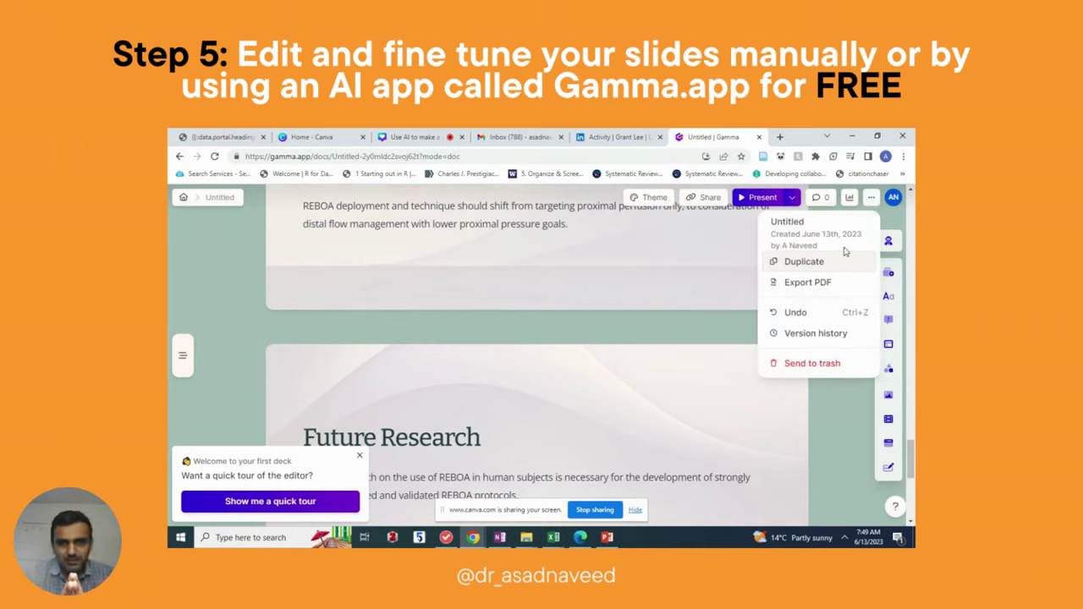
click(807, 283)
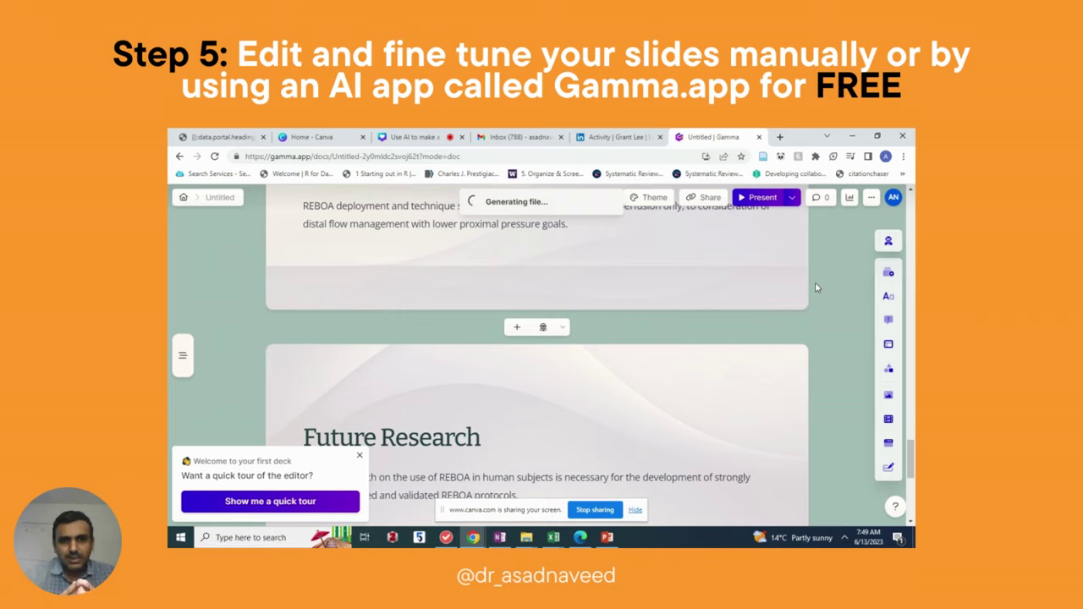
click(873, 199)
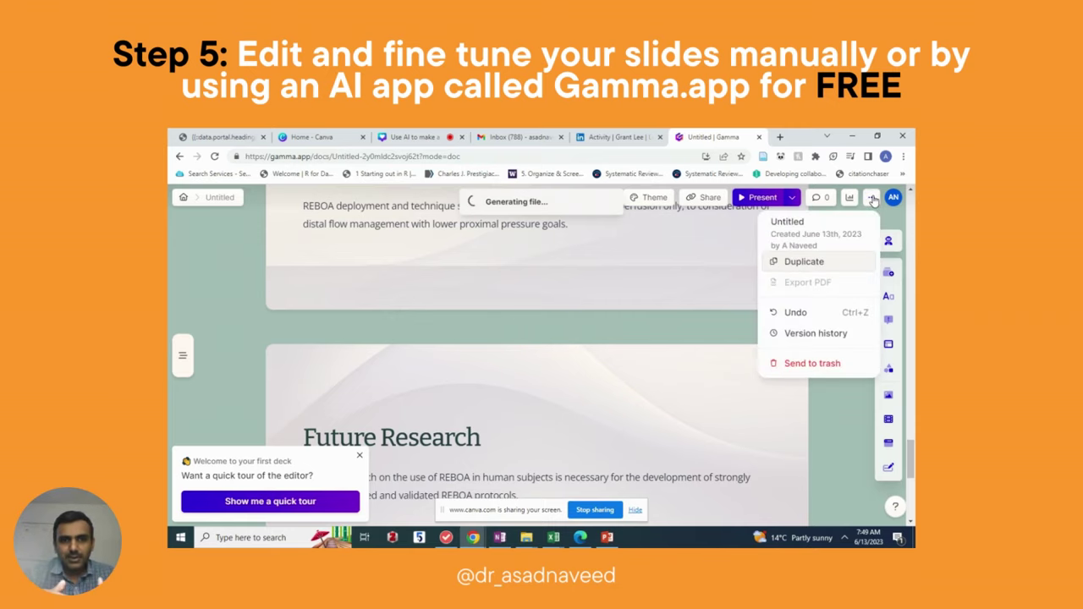
click(873, 199)
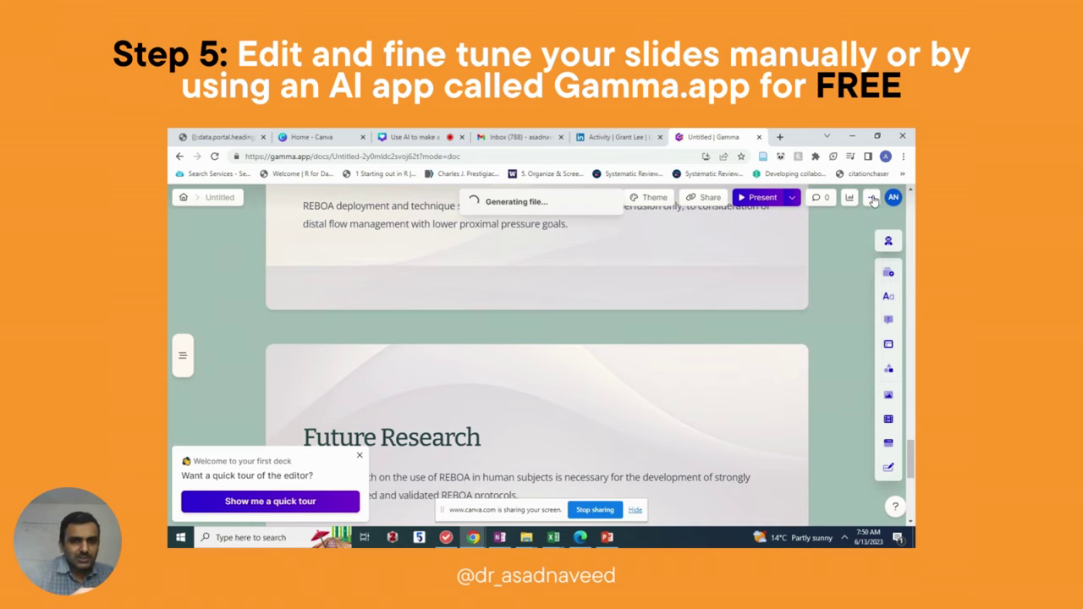
Open the downloaded Untitled.pdf in the browser and scroll through its pages.
scroll(844, 284, down, 5)
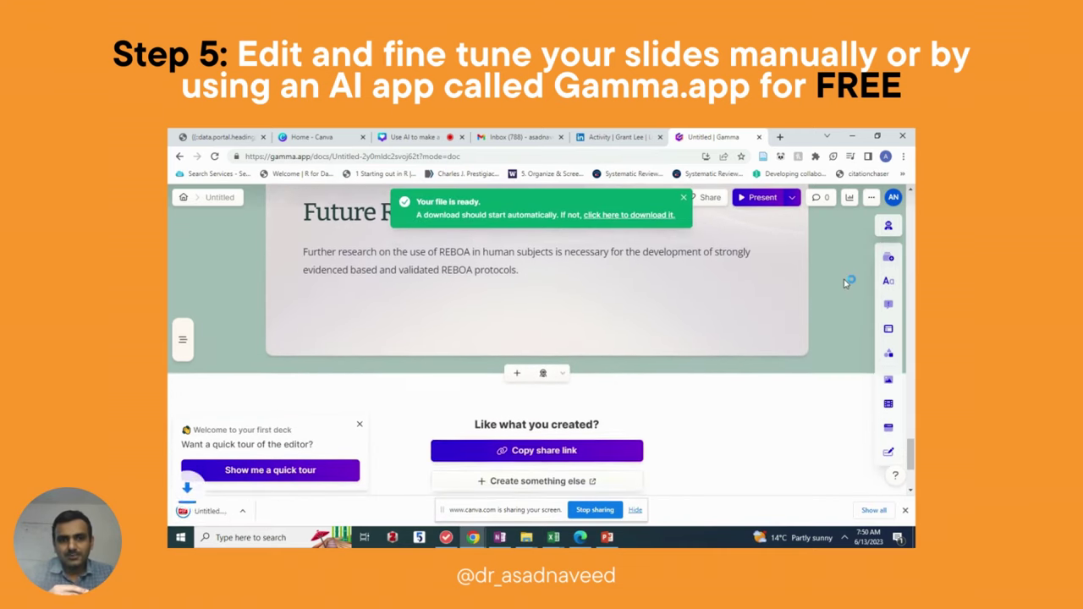
click(264, 504)
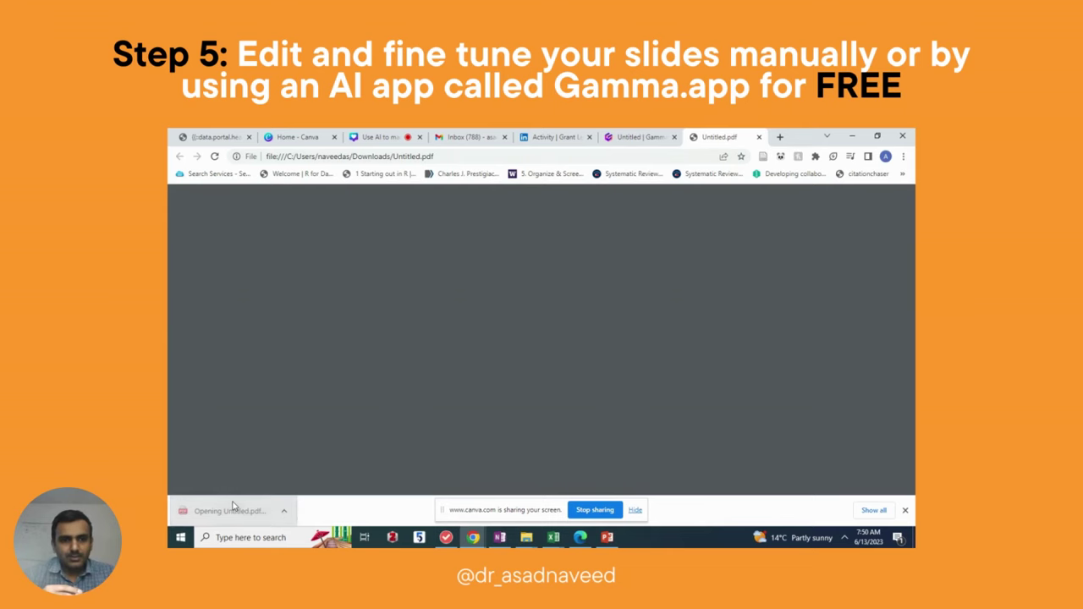
scroll(593, 368, down, 5)
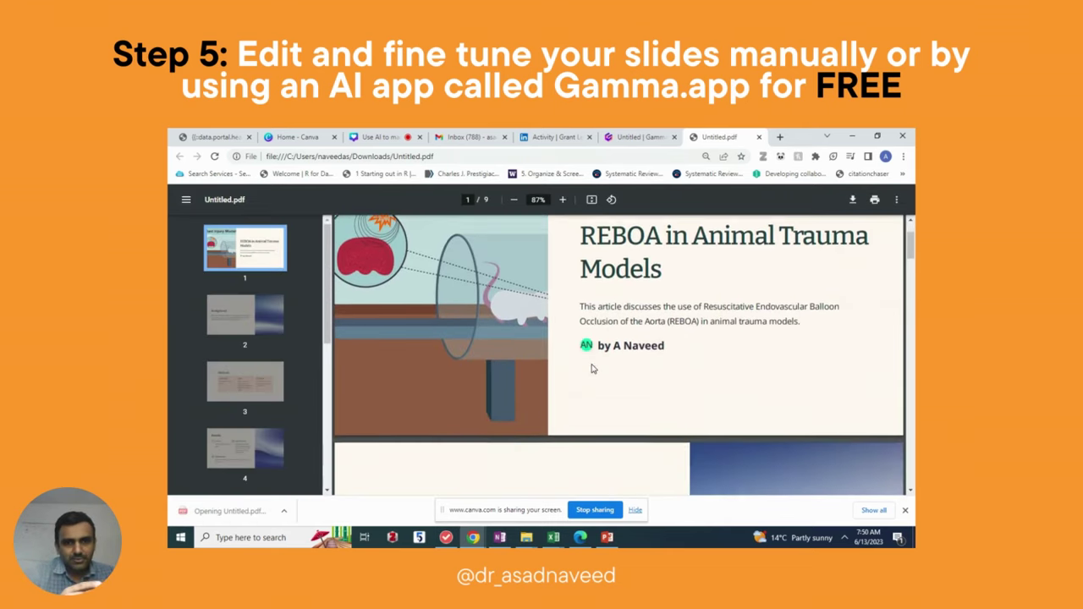
scroll(592, 368, down, 10)
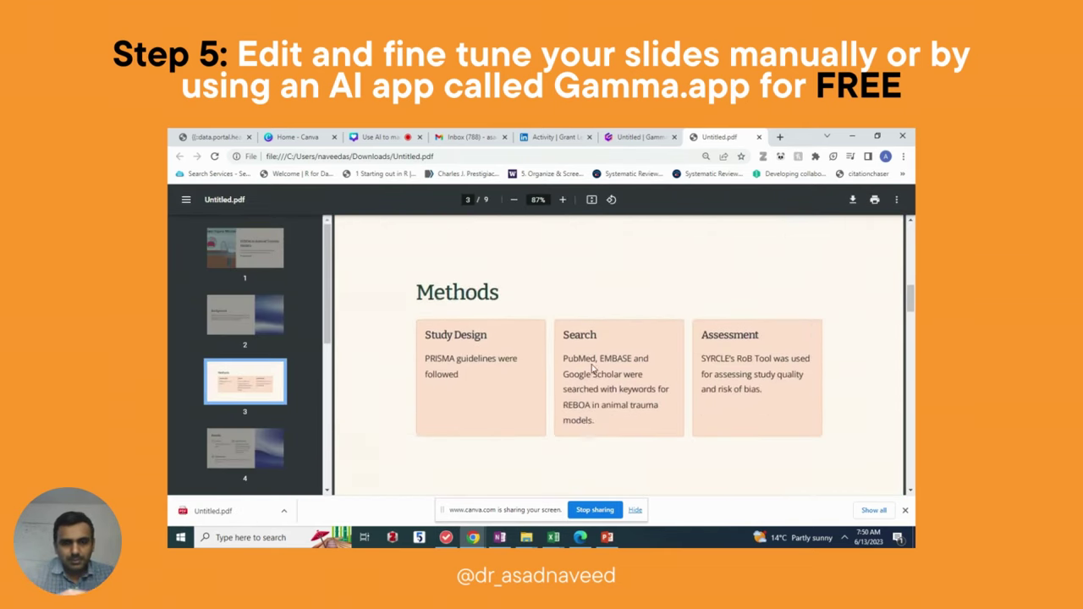